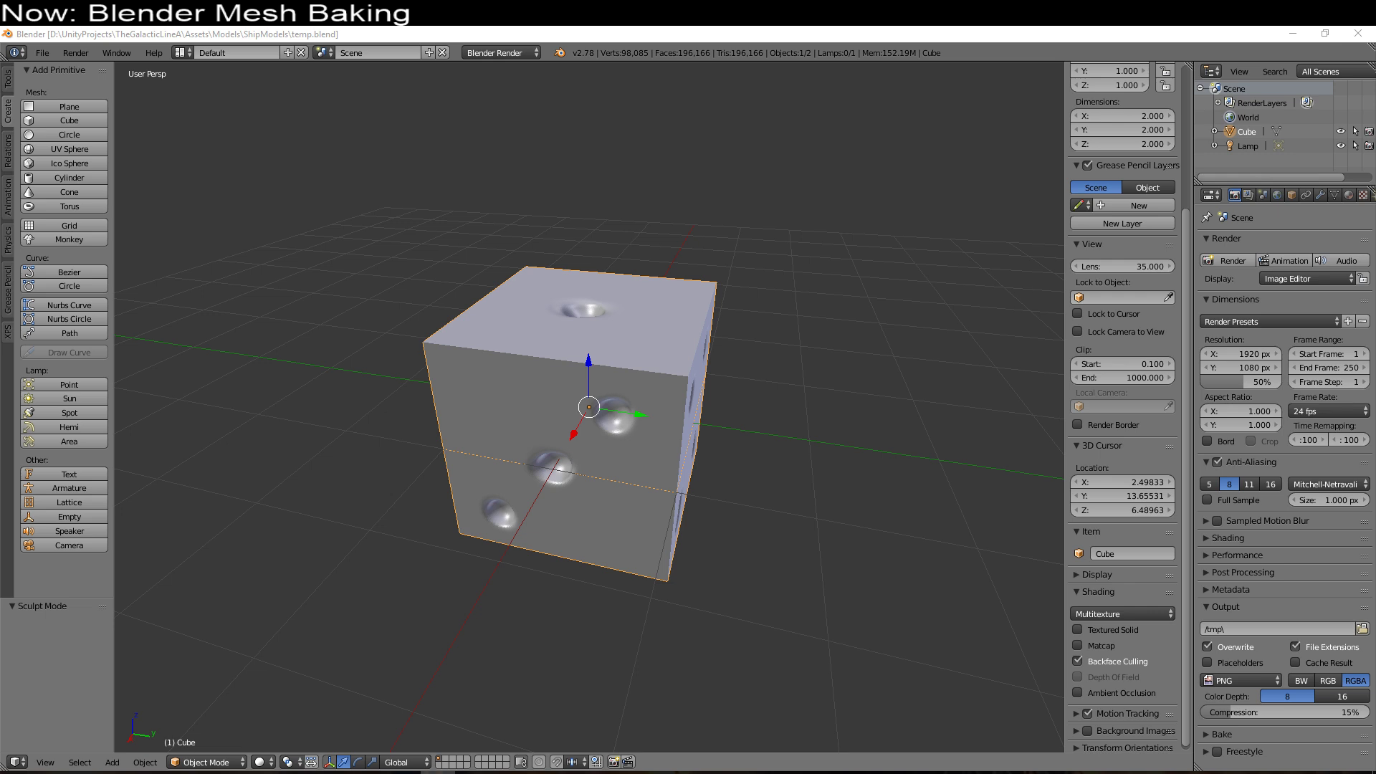
# Step: Reset the 3D cursor with Shift+C and add a plain cube, Cube.001, at the world origin
pyautogui.moveTo(401, 573); pyautogui.dragTo(664, 625, button='middle')
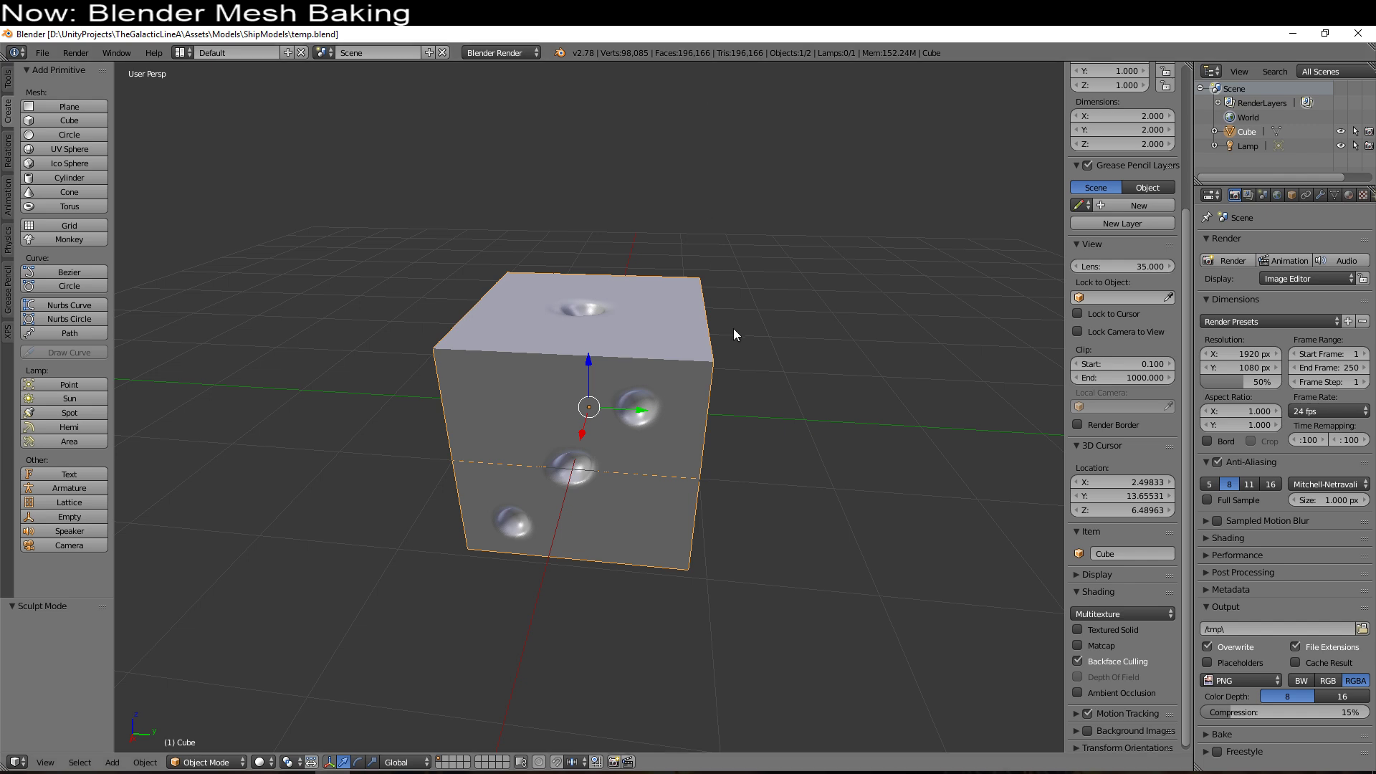
pyautogui.moveTo(758, 531); pyautogui.dragTo(783, 546, button='middle')
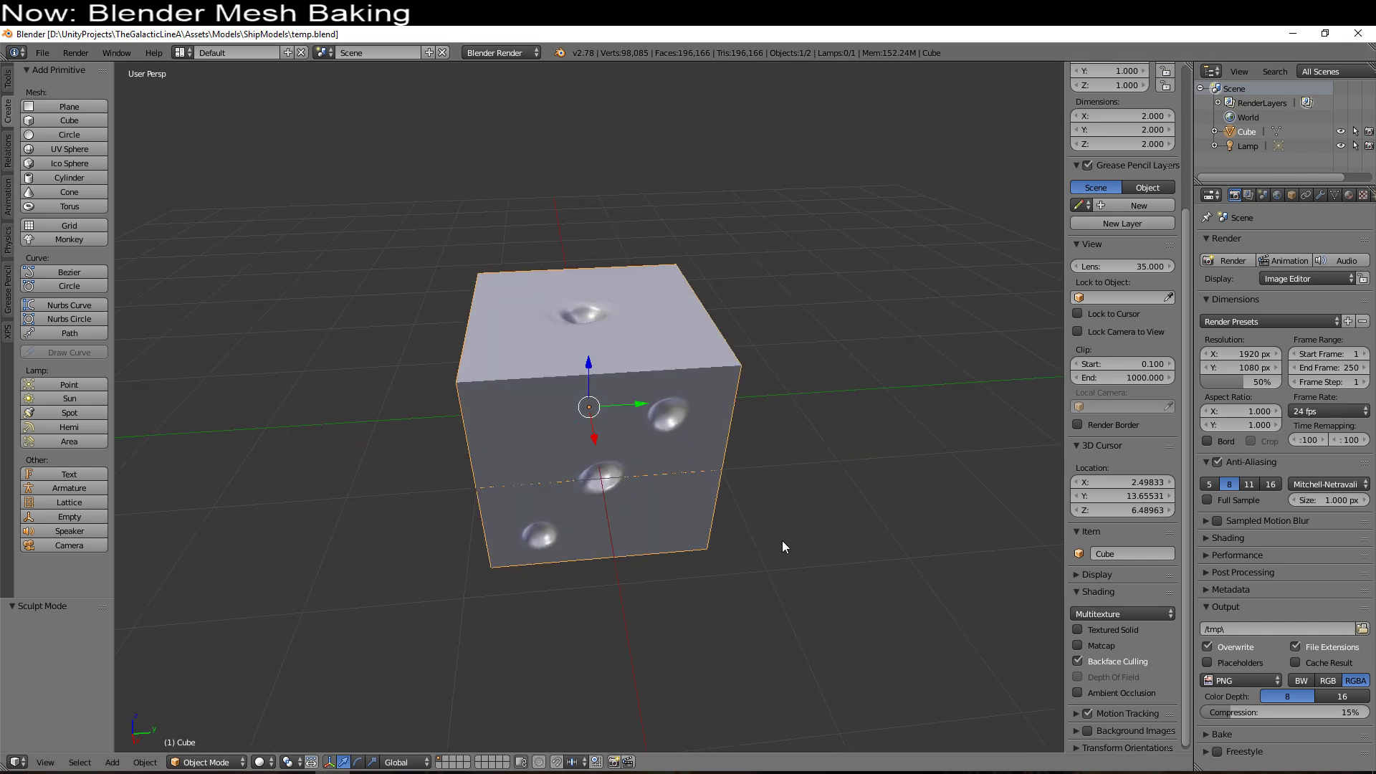
pyautogui.click(75, 122)
pyautogui.moveTo(221, 251); pyautogui.dragTo(773, 290, button='middle')
pyautogui.hotkey('ctrl', 'z')
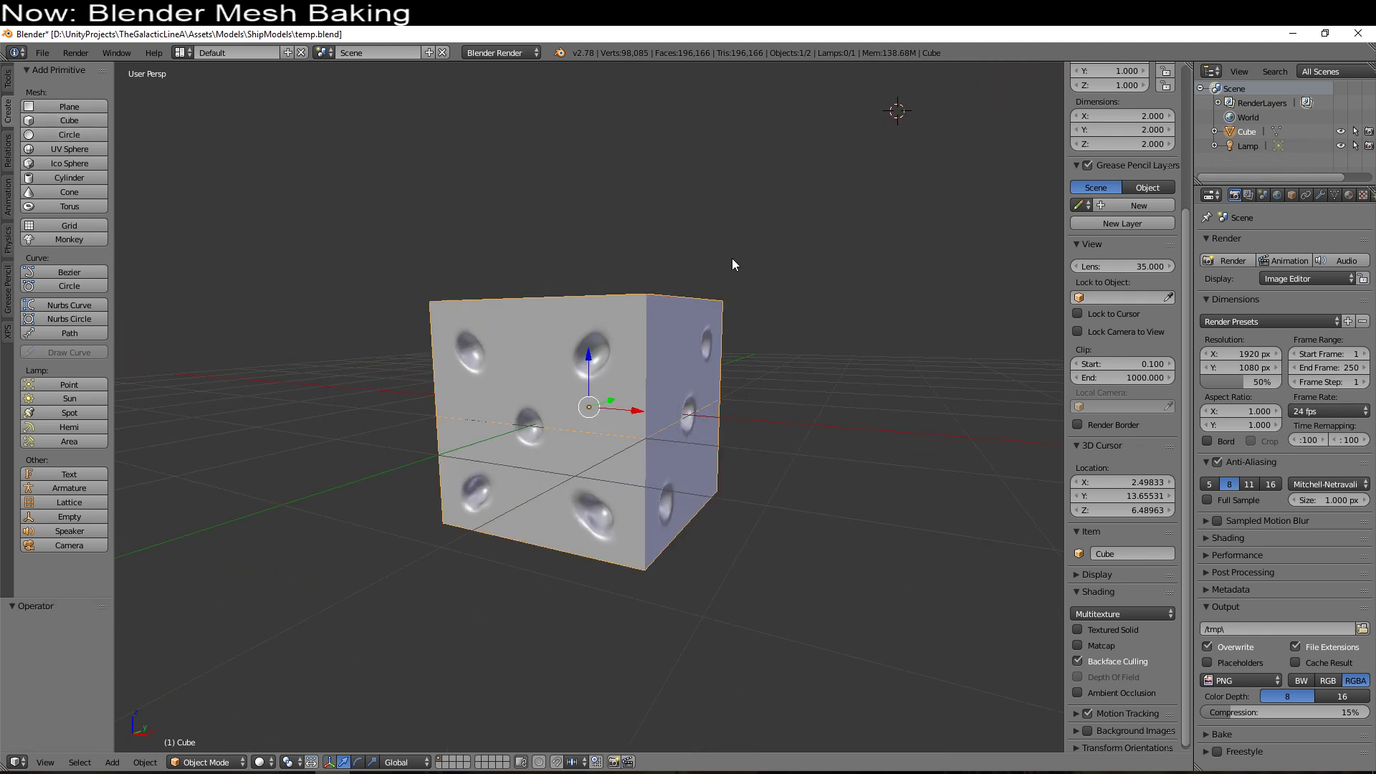
pyautogui.hotkey('shift', 'c')
pyautogui.click(74, 120)
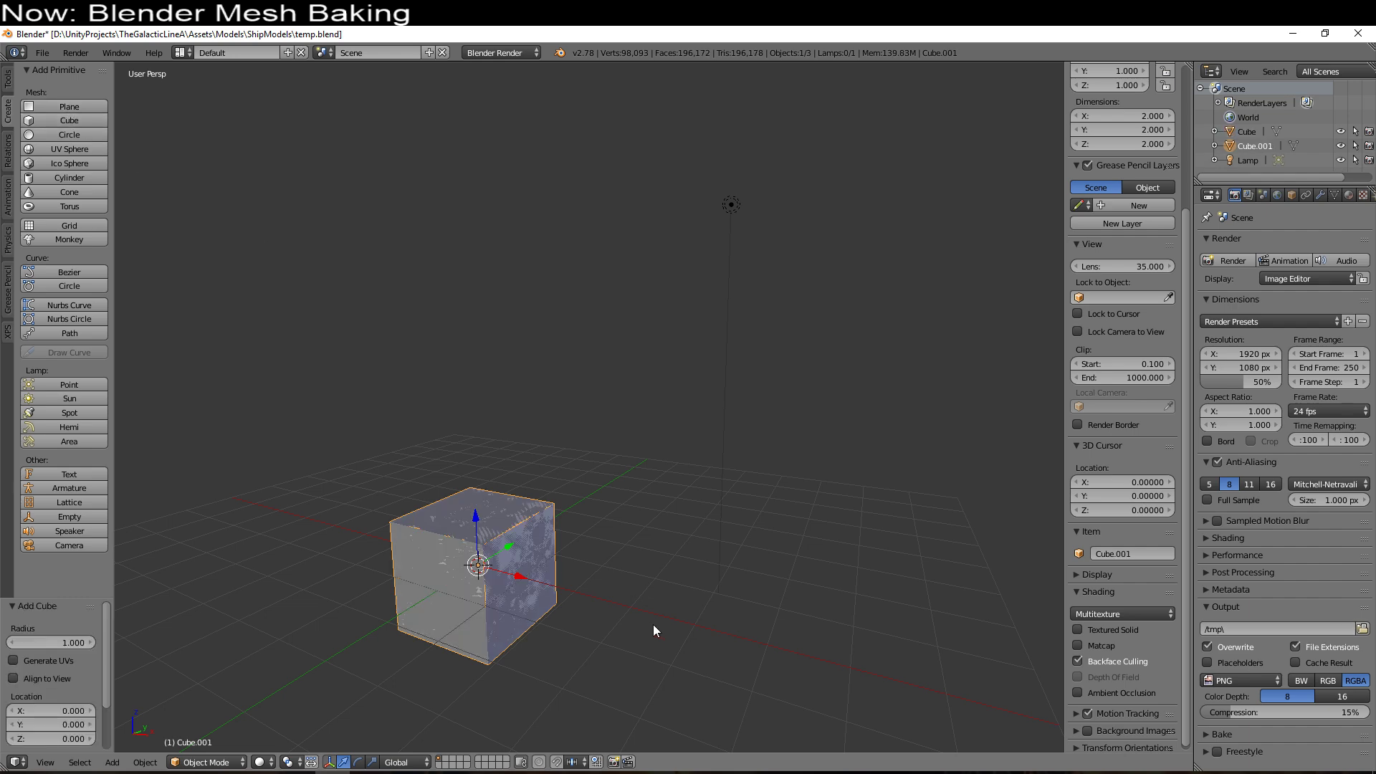
pyautogui.moveTo(652, 625); pyautogui.dragTo(732, 620, button='middle')
pyautogui.scroll(3, 618, 608)
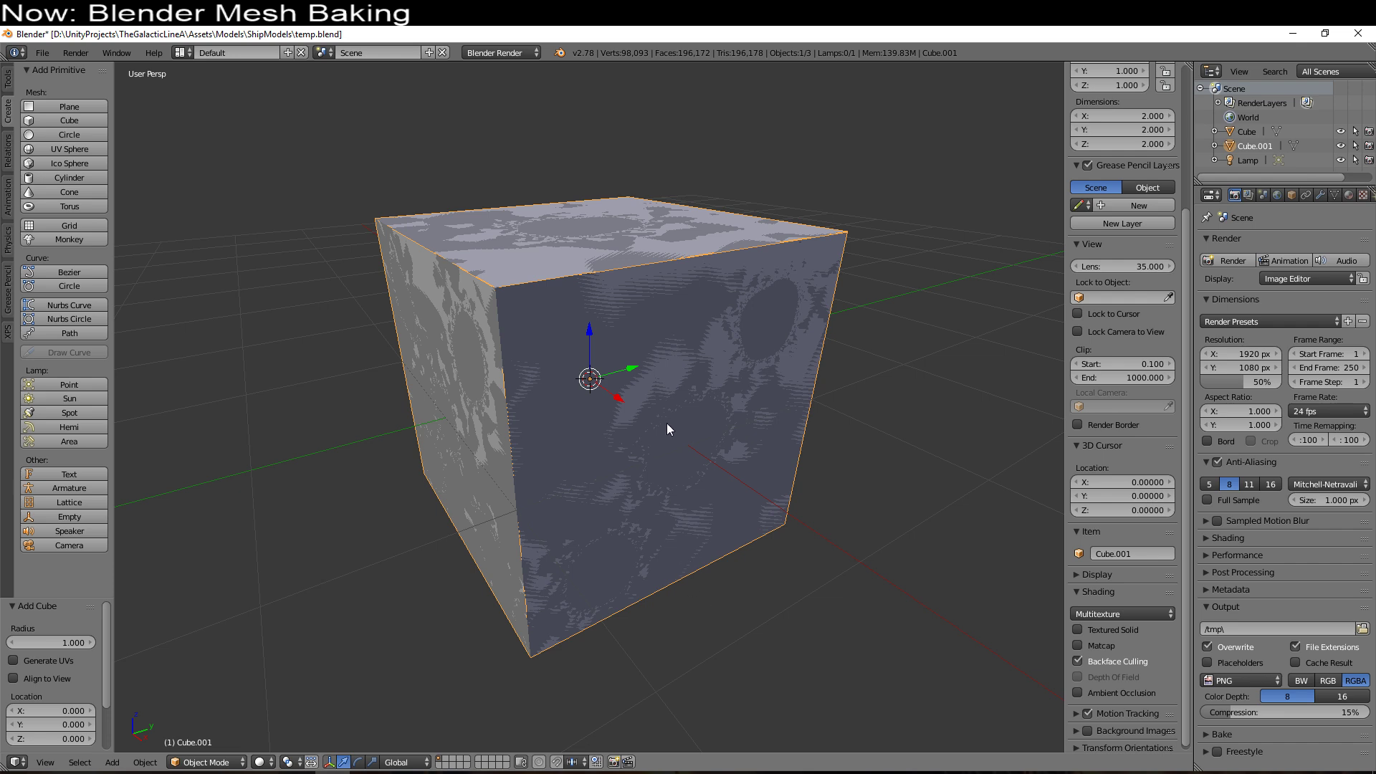
# Step: Confirm Blender Render is the active render engine
pyautogui.click(514, 56)
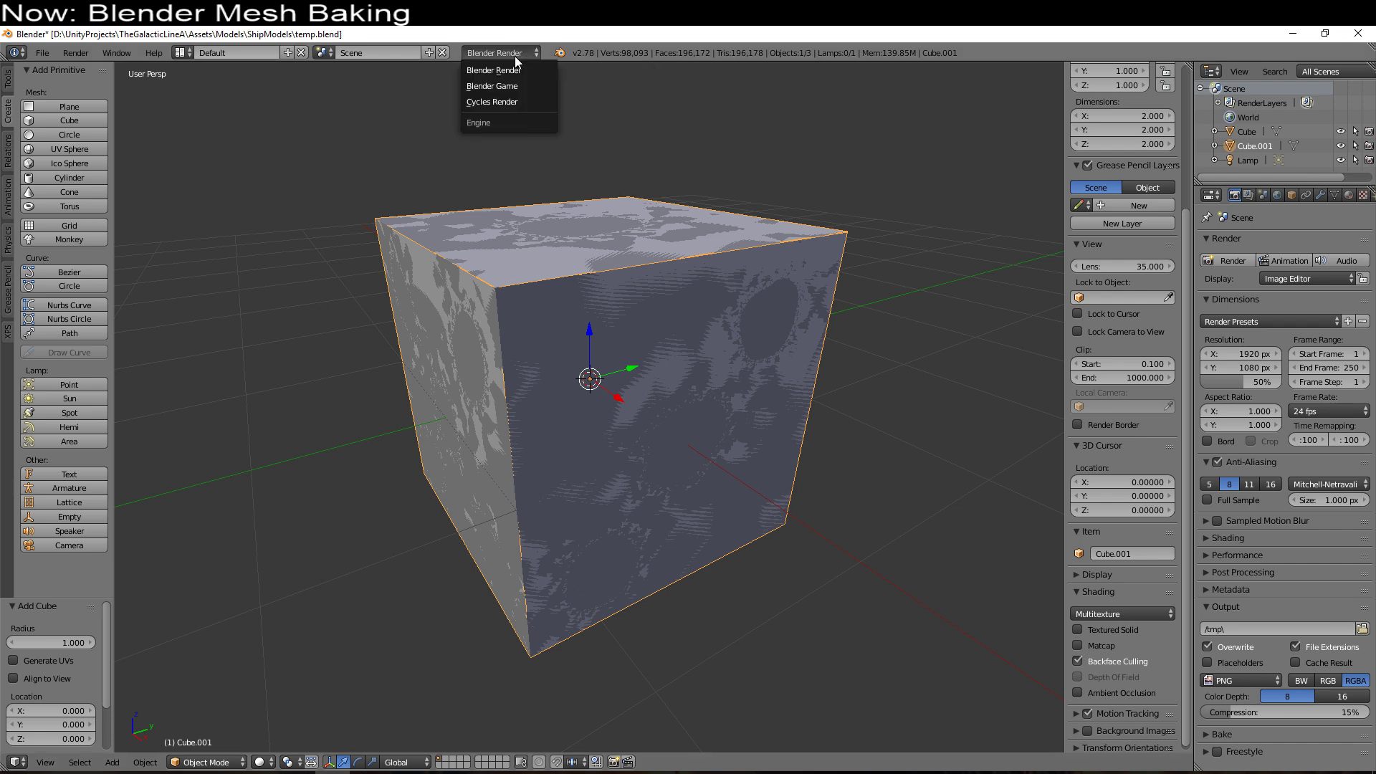
pyautogui.click(515, 56)
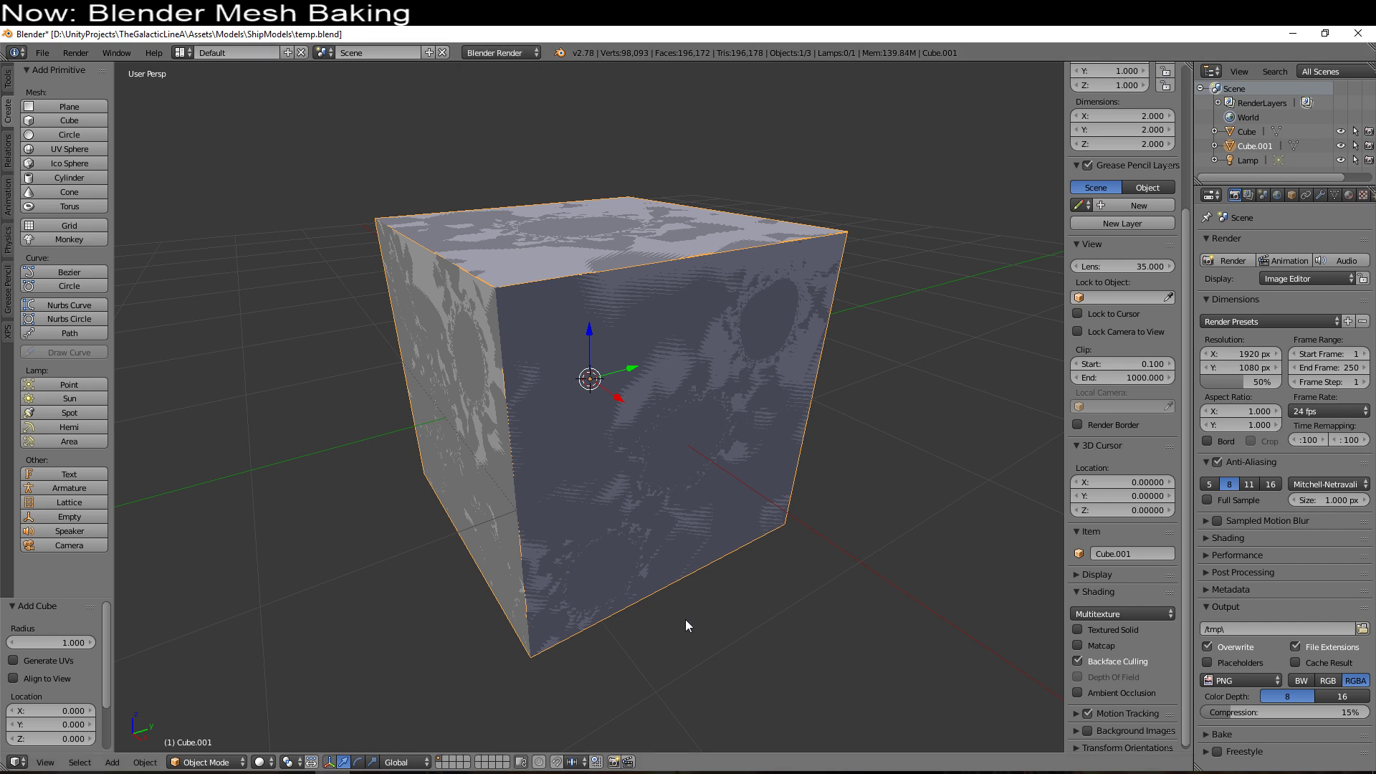
pyautogui.scroll(1, 684, 610)
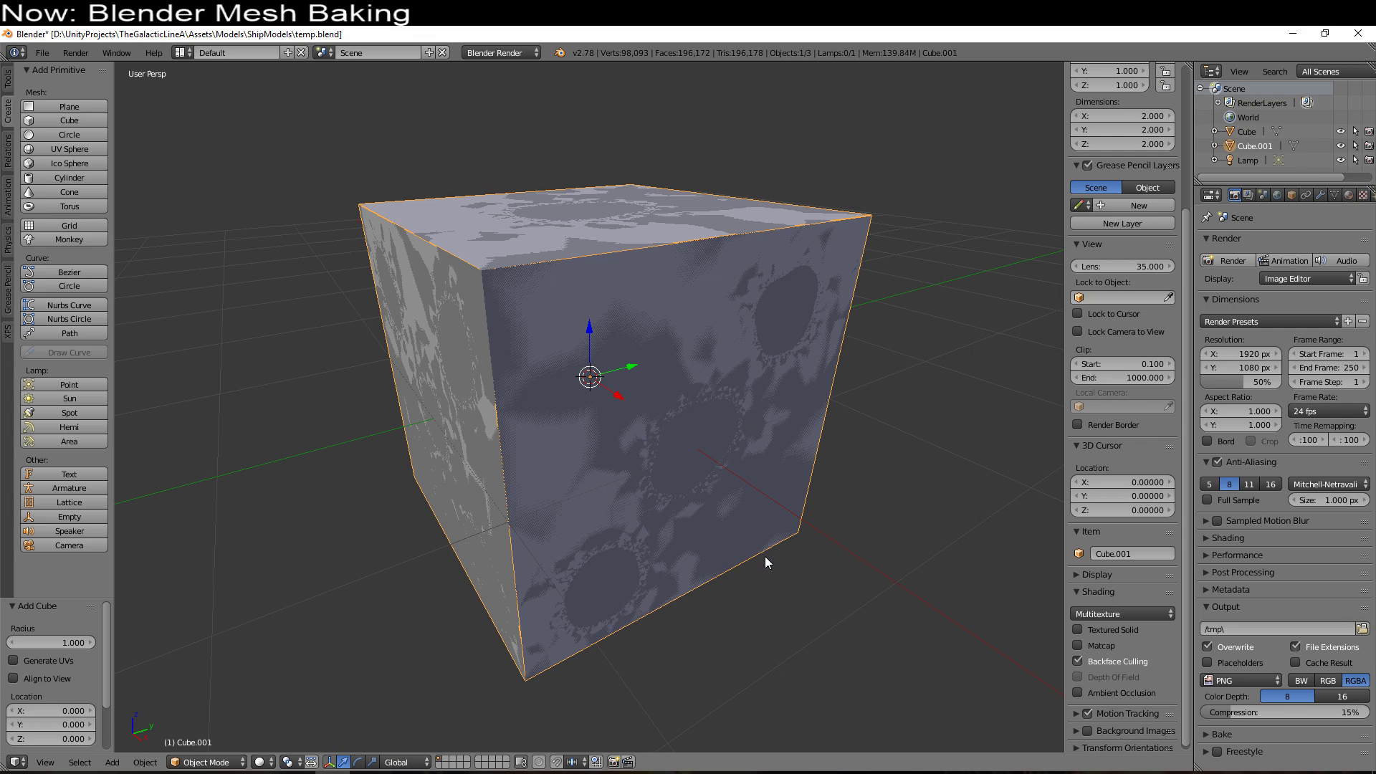
pyautogui.scroll(-1, 738, 551)
pyautogui.moveTo(709, 552)
pyautogui.mouseDown(button='middle')
pyautogui.moveTo(696, 526)
pyautogui.moveTo(705, 551)
pyautogui.mouseUp(button='middle')
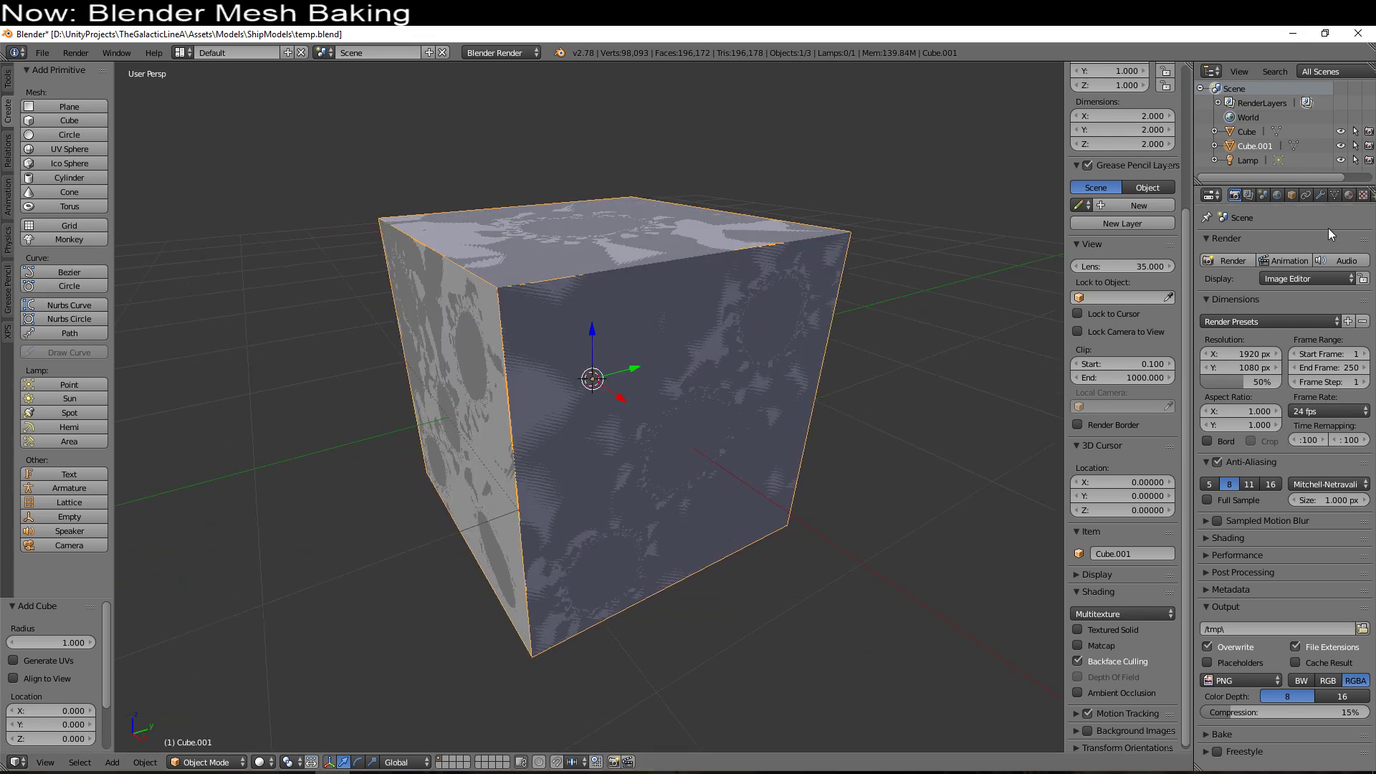
# Step: Add a material slot to Cube.001 holding a new material named 'Bake Material'
pyautogui.click(1347, 197)
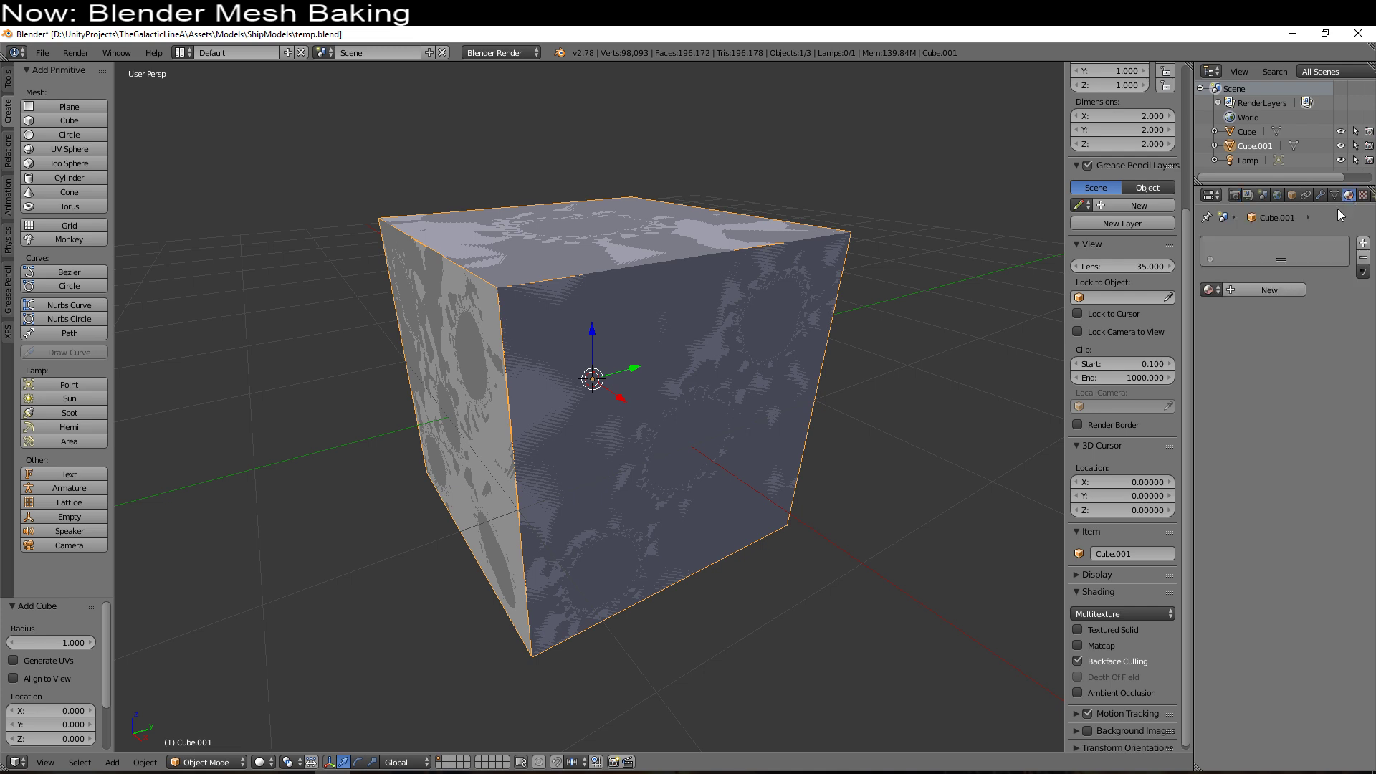
pyautogui.click(1364, 243)
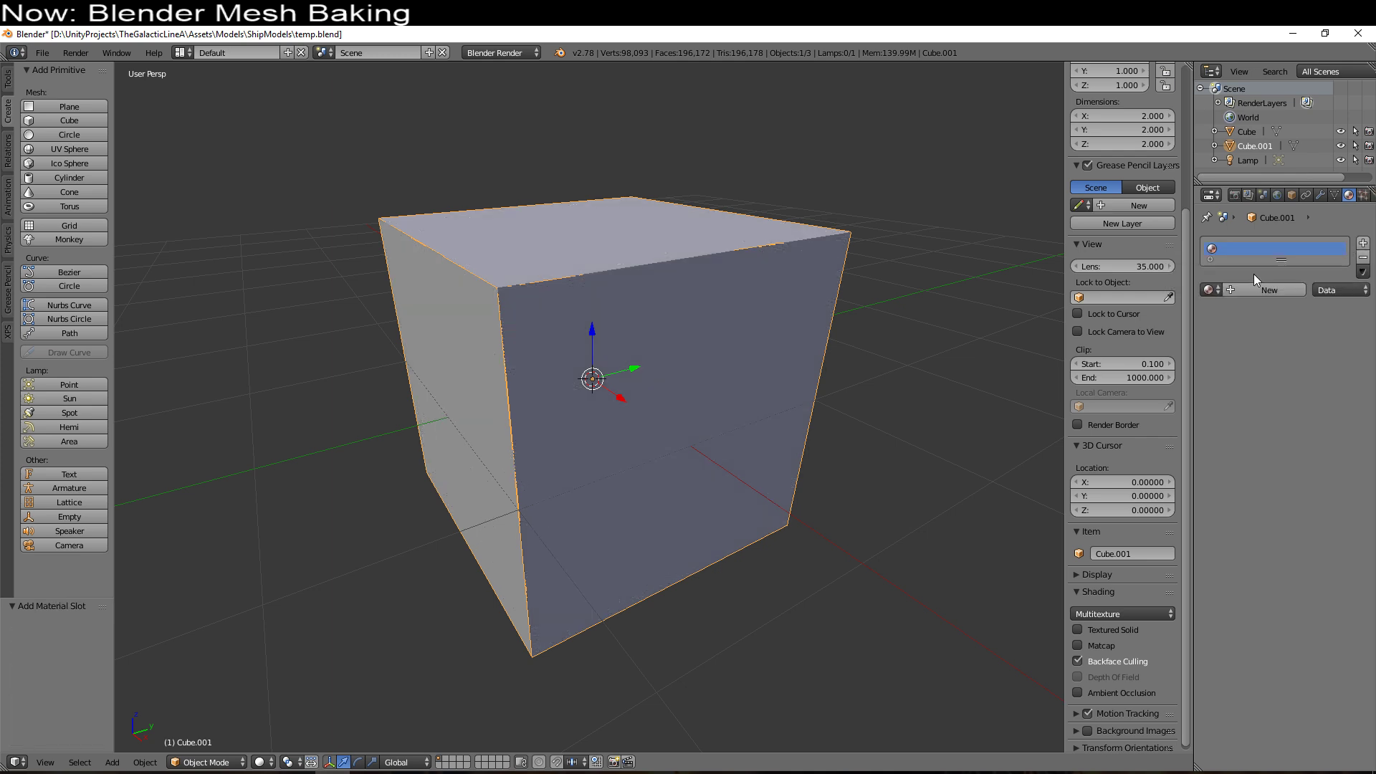
pyautogui.click(1230, 291)
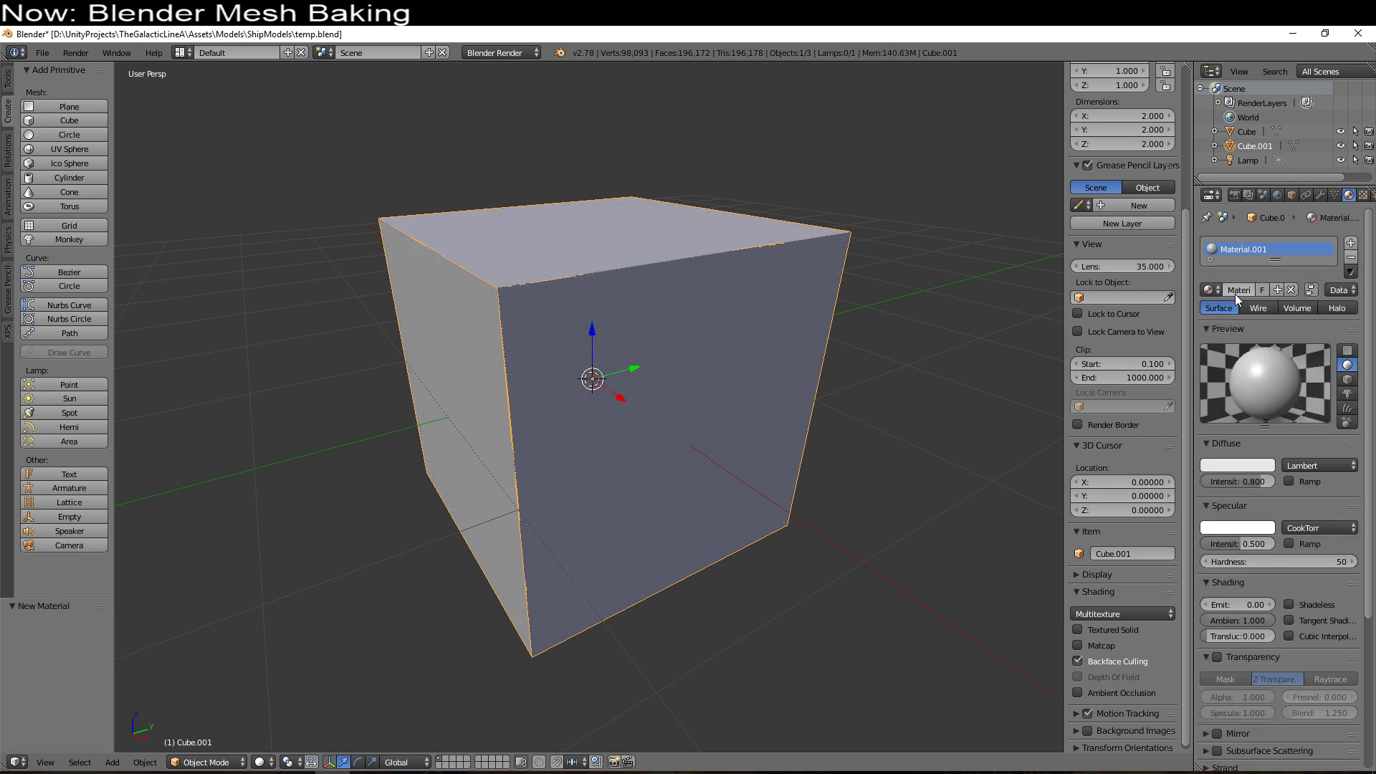
pyautogui.doubleClick(1233, 293)
pyautogui.write('Bake Material')
pyautogui.press('Return')
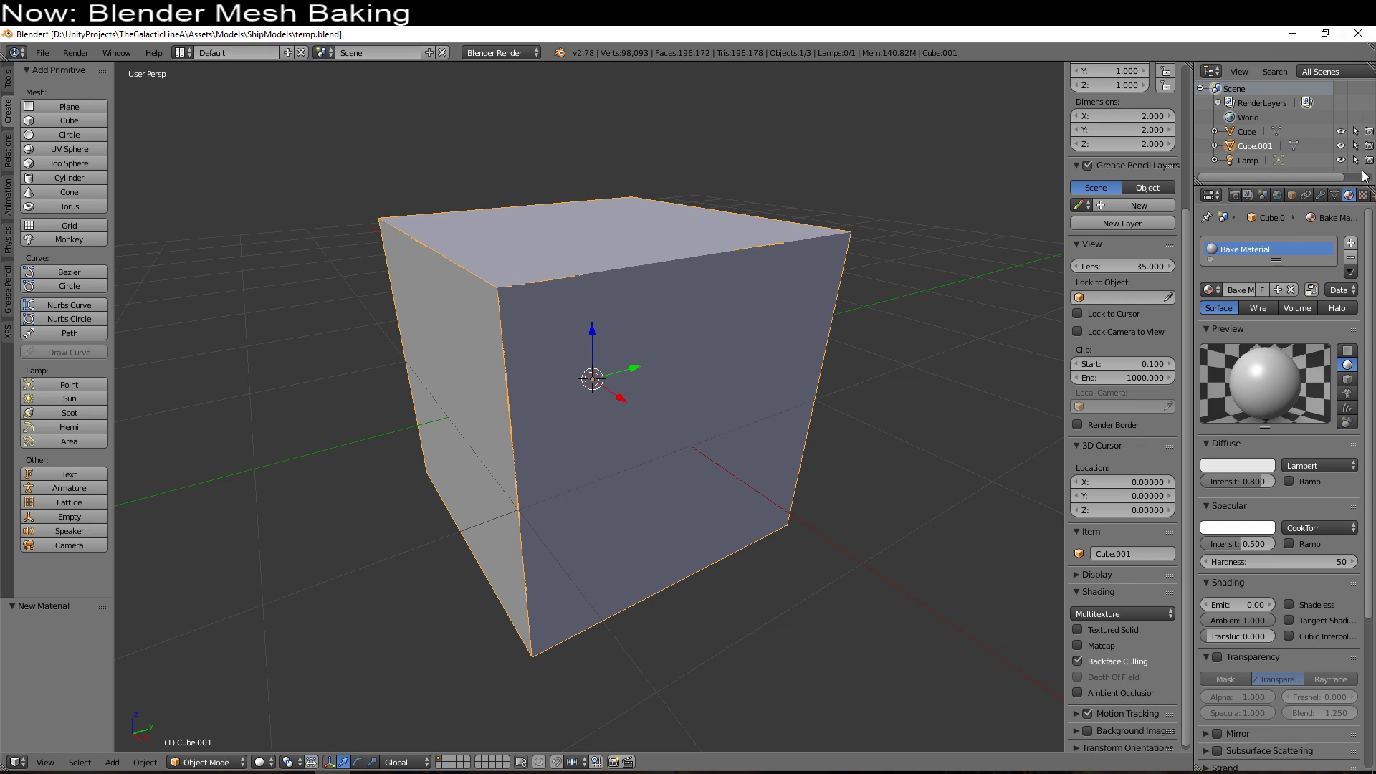
pyautogui.click(1363, 194)
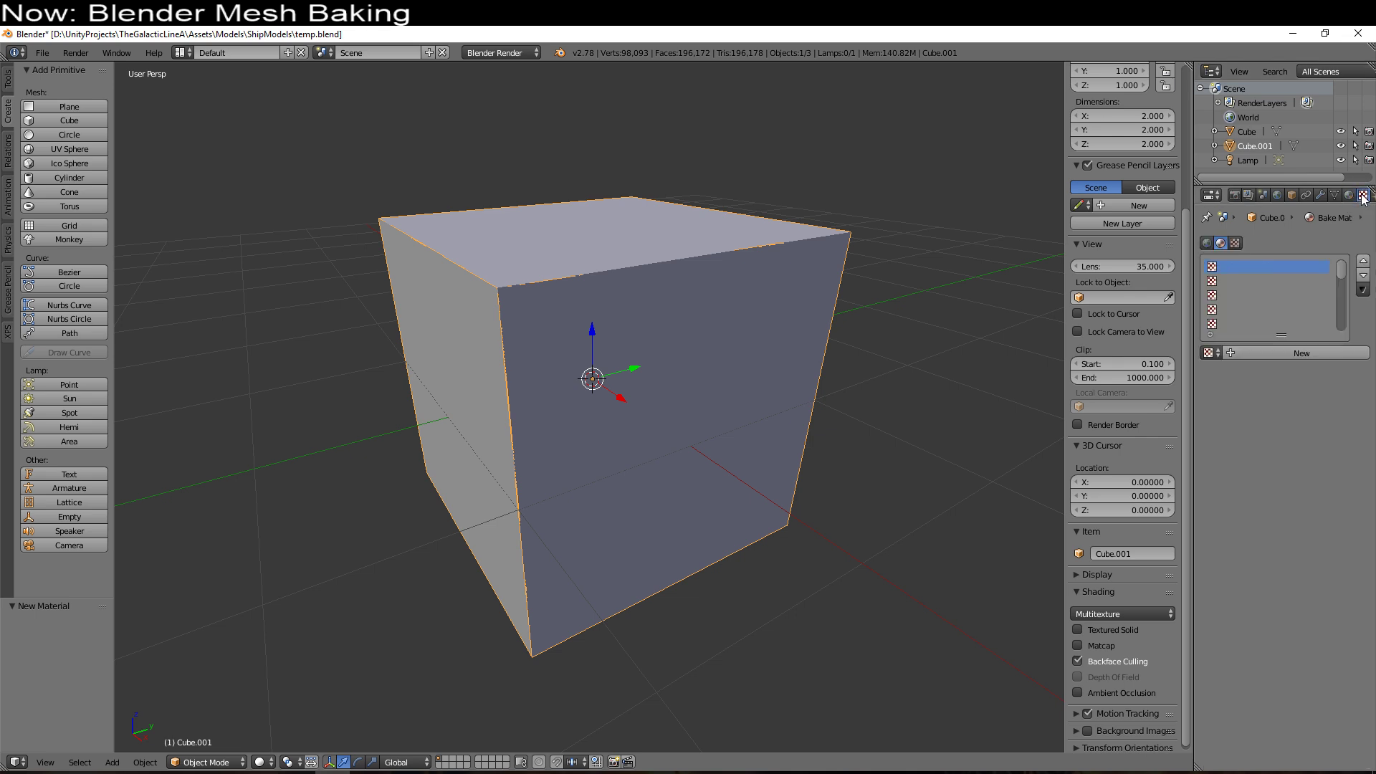
# Step: Create a new image texture using a blank 1024×1024 image named 'Bake Image'
pyautogui.click(1301, 350)
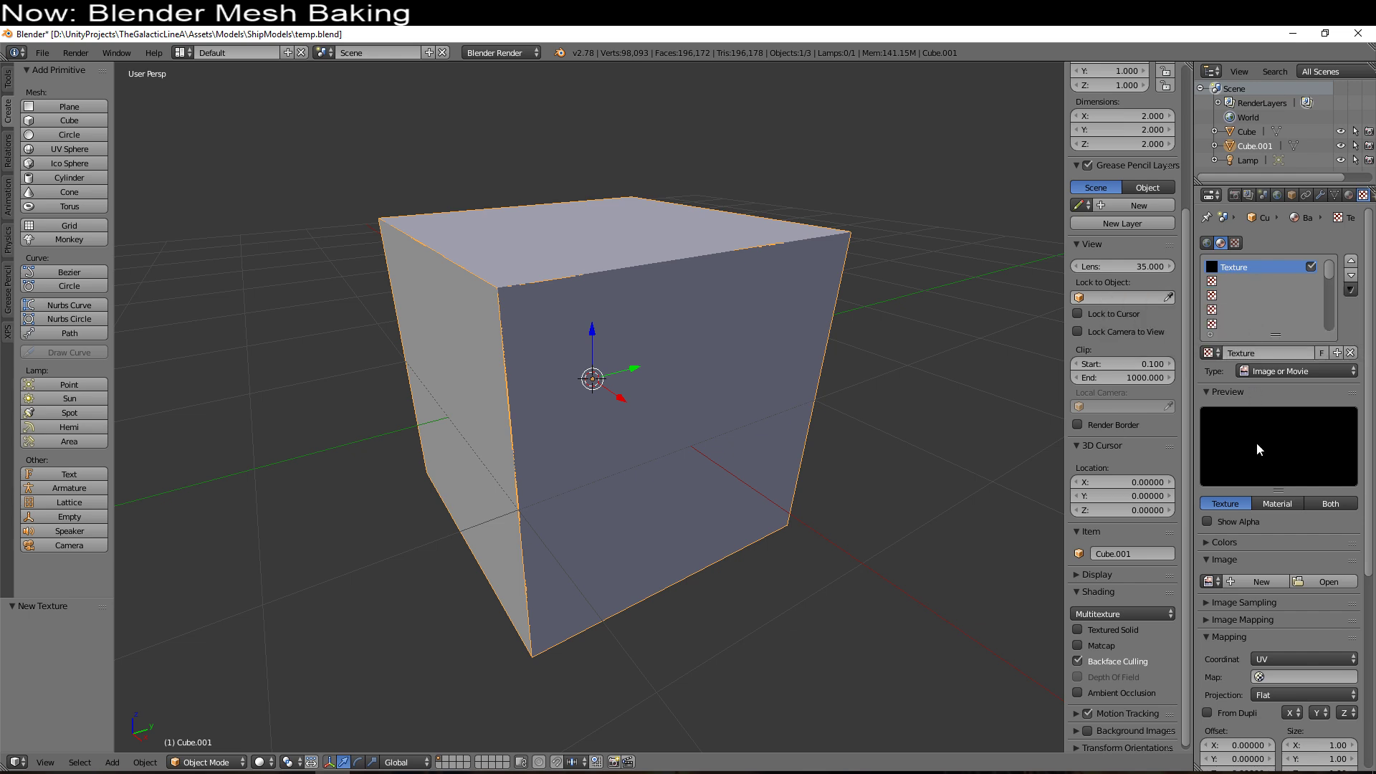
pyautogui.click(1259, 582)
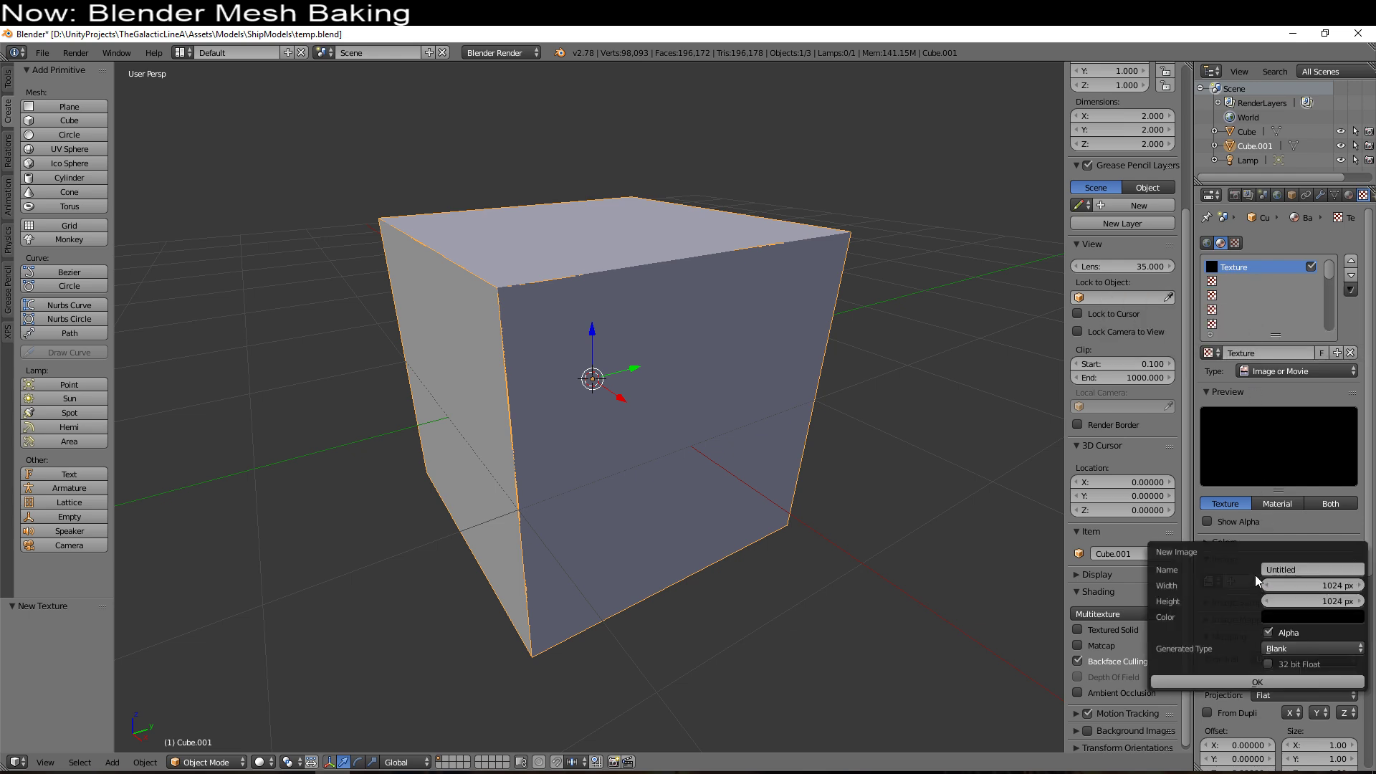
pyautogui.click(1256, 570)
pyautogui.write('Bake Image')
pyautogui.click(1259, 687)
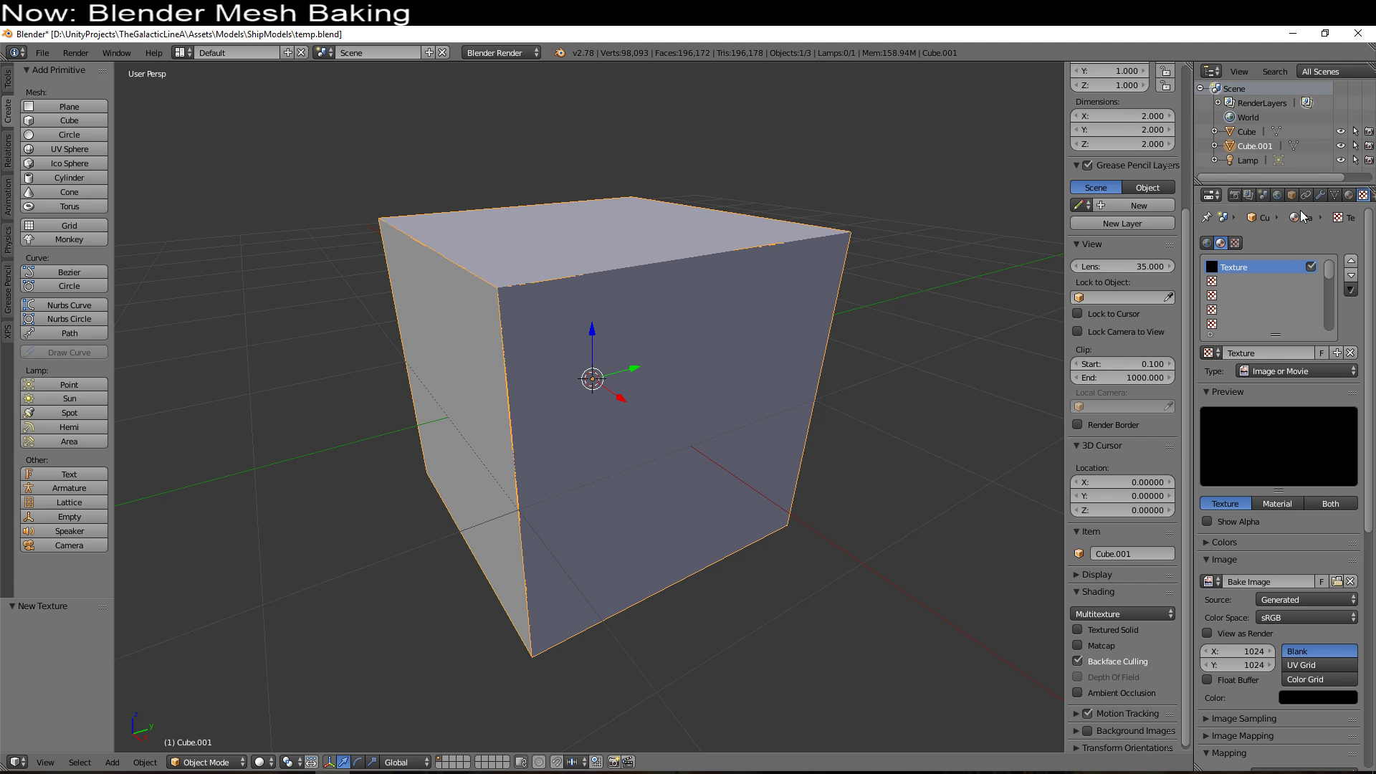
# Step: Switch the texture's influence from Diffuse Color to Geometry Normal, then split the 3D view in two
pyautogui.click(1348, 194)
pyautogui.scroll(-2, 1262, 371)
pyautogui.scroll(-6, 1260, 371)
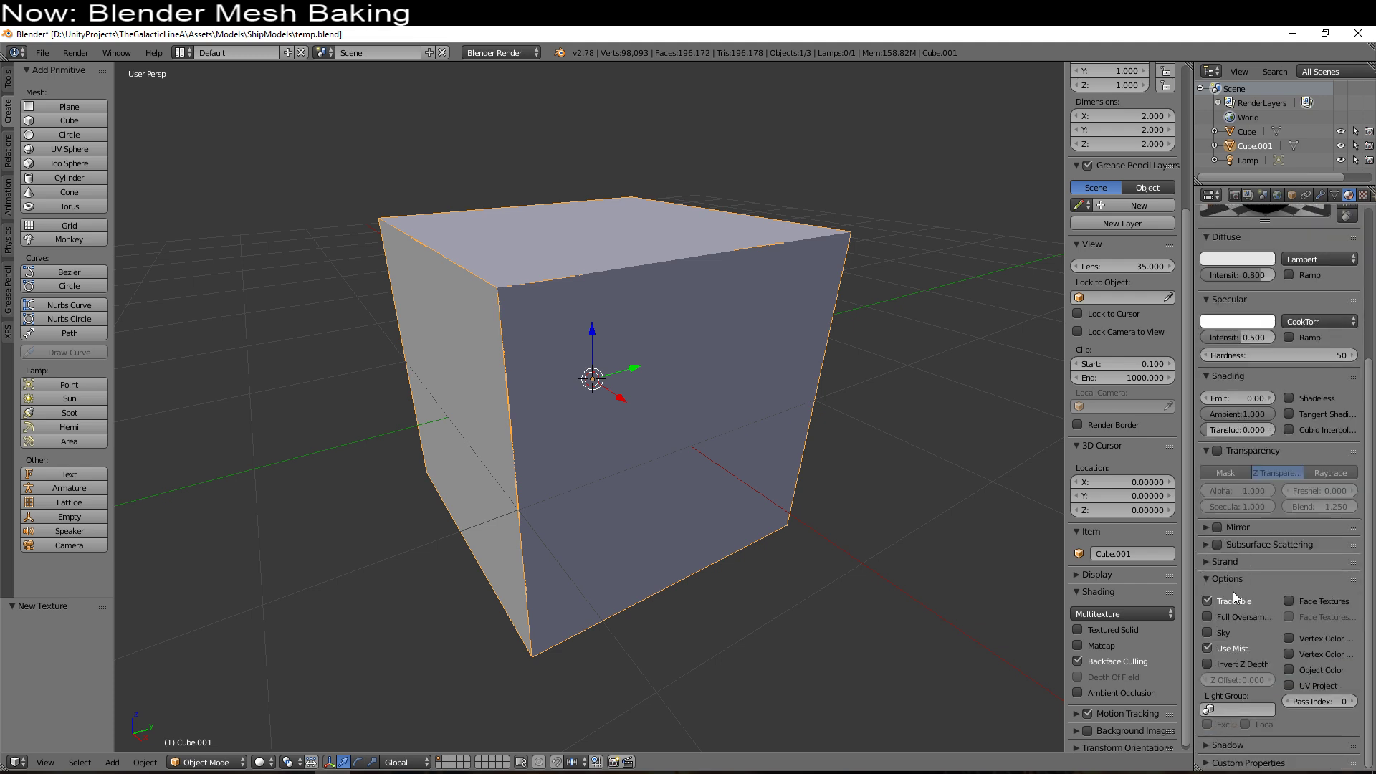
pyautogui.scroll(4, 1245, 371)
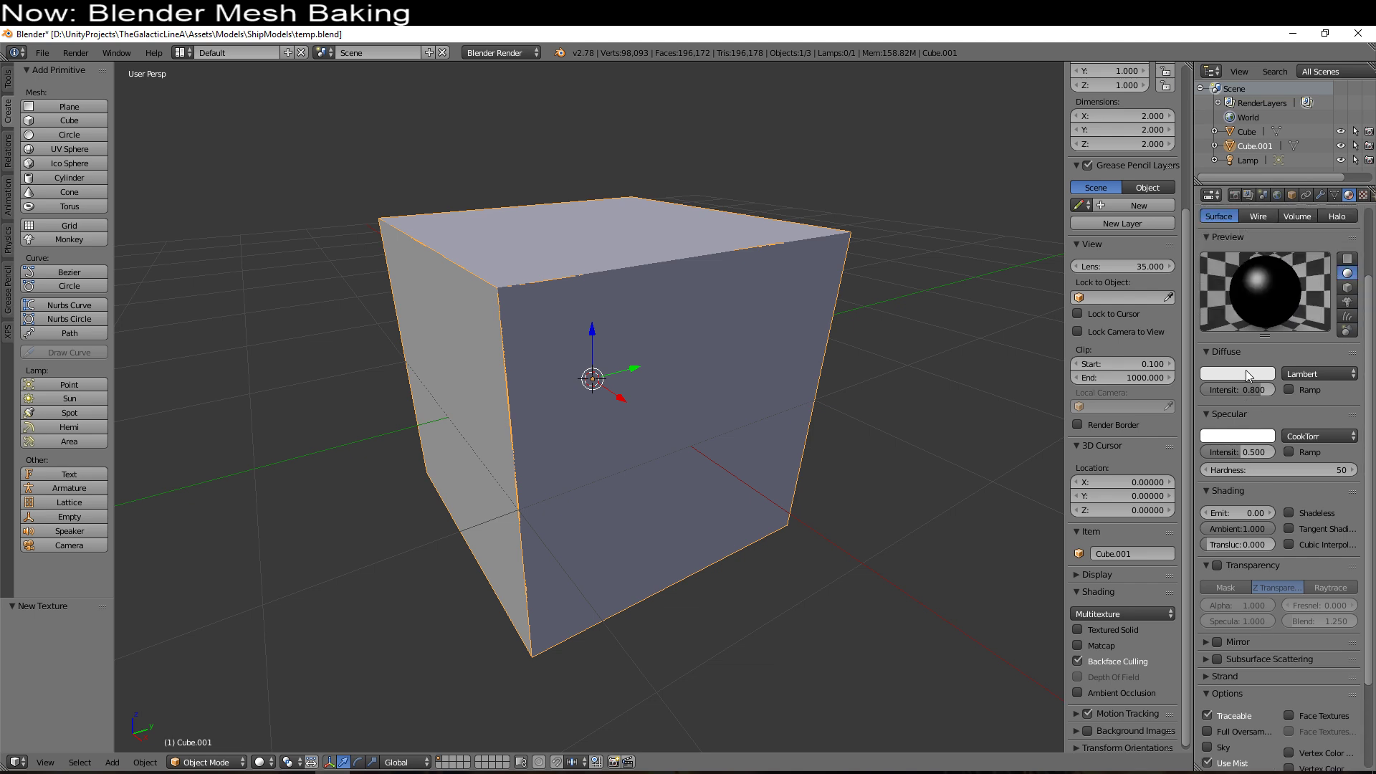
pyautogui.scroll(3, 1290, 322)
pyautogui.click(1362, 195)
pyautogui.scroll(-14, 1275, 452)
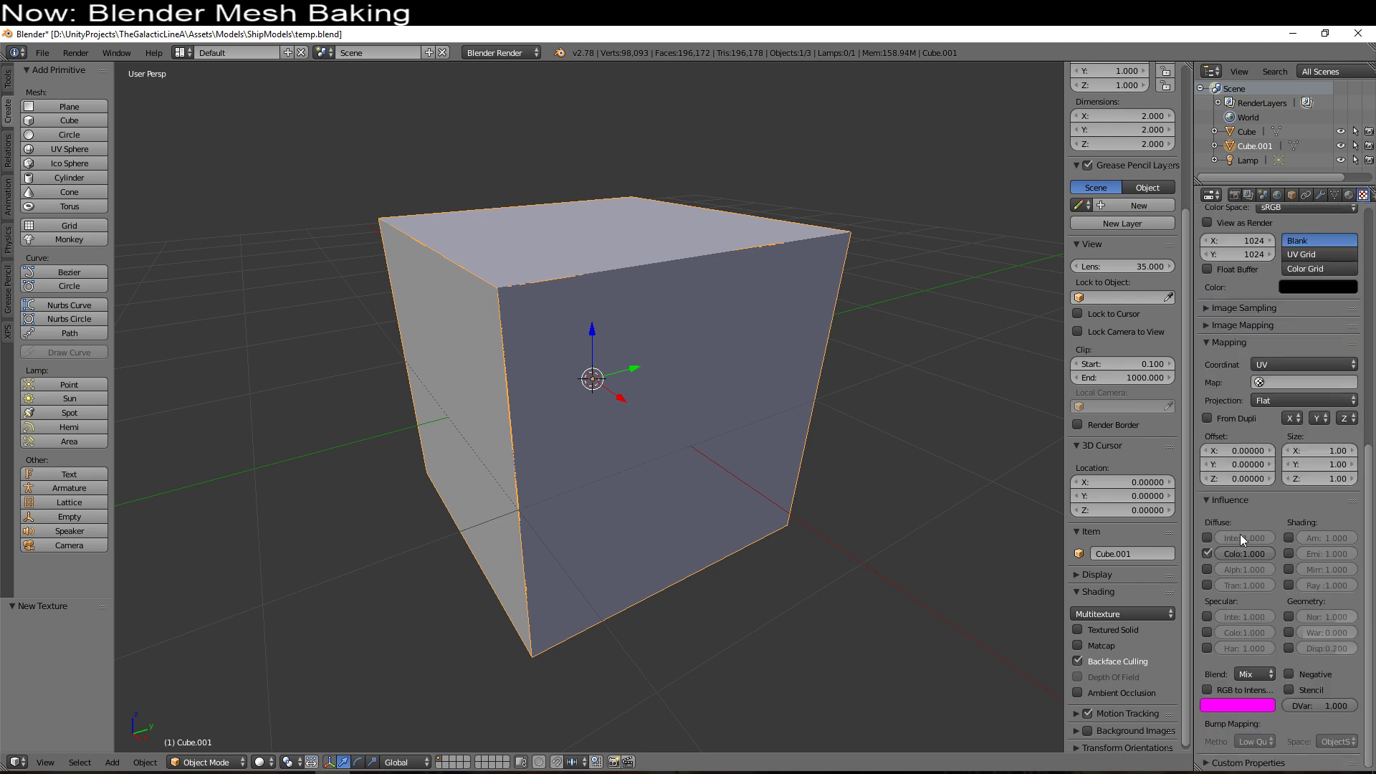
pyautogui.click(1207, 554)
pyautogui.click(1289, 616)
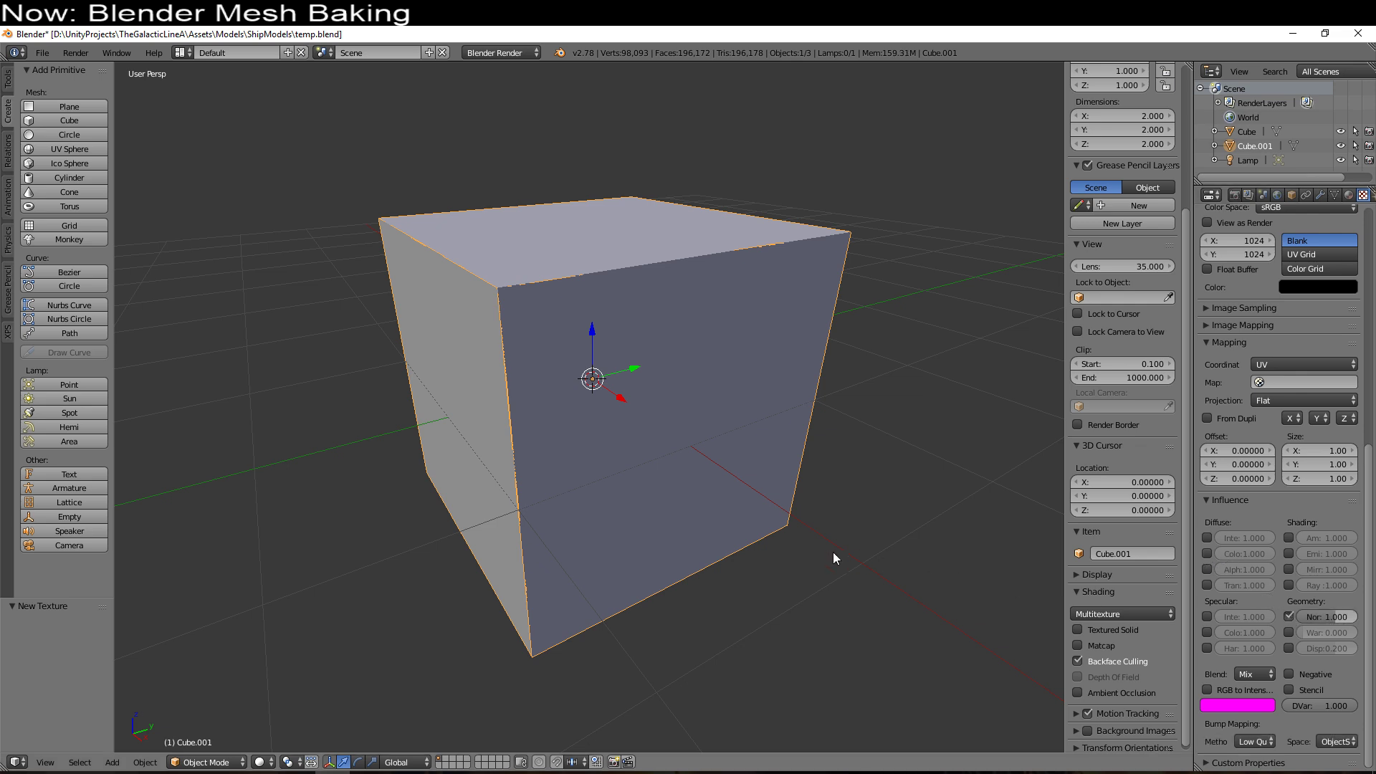
pyautogui.moveTo(724, 587); pyautogui.dragTo(713, 579, button='middle')
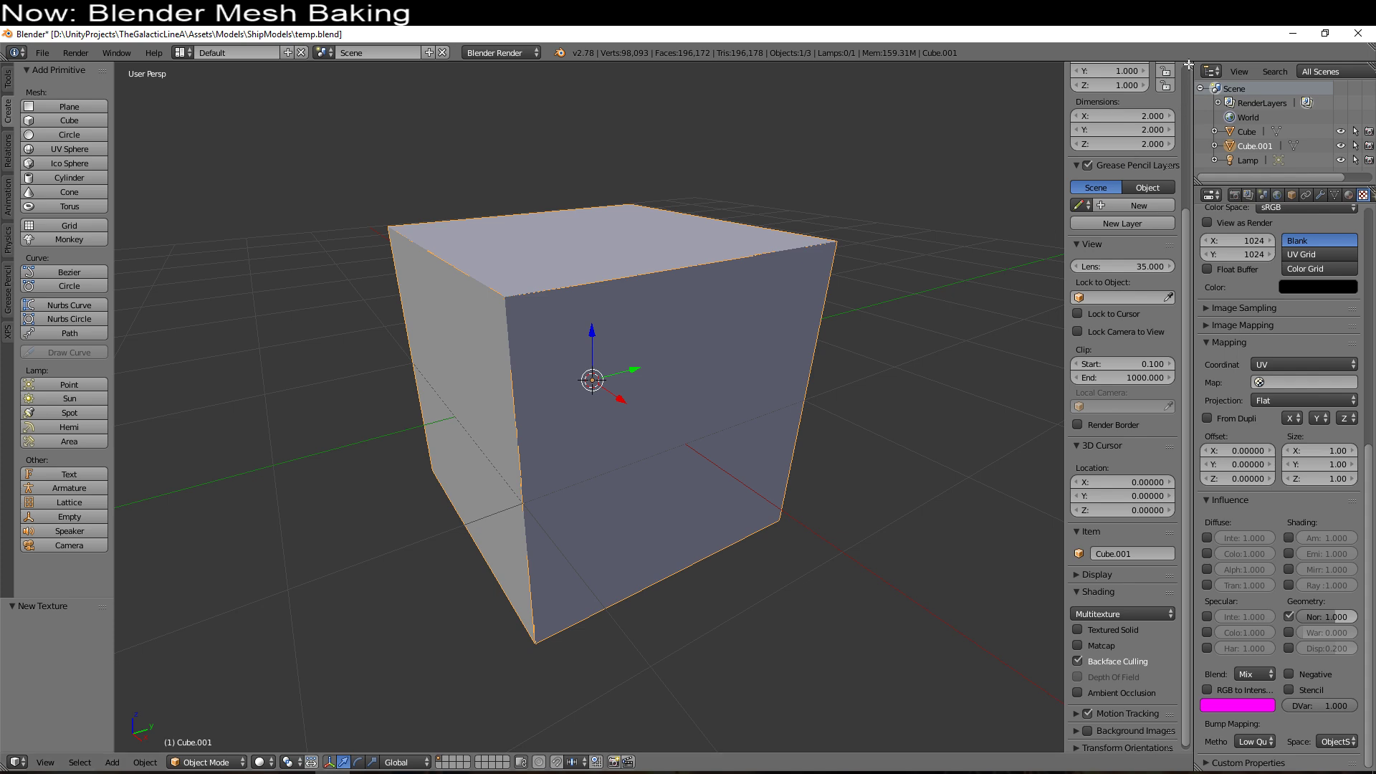
pyautogui.moveTo(1183, 66); pyautogui.dragTo(912, 430)
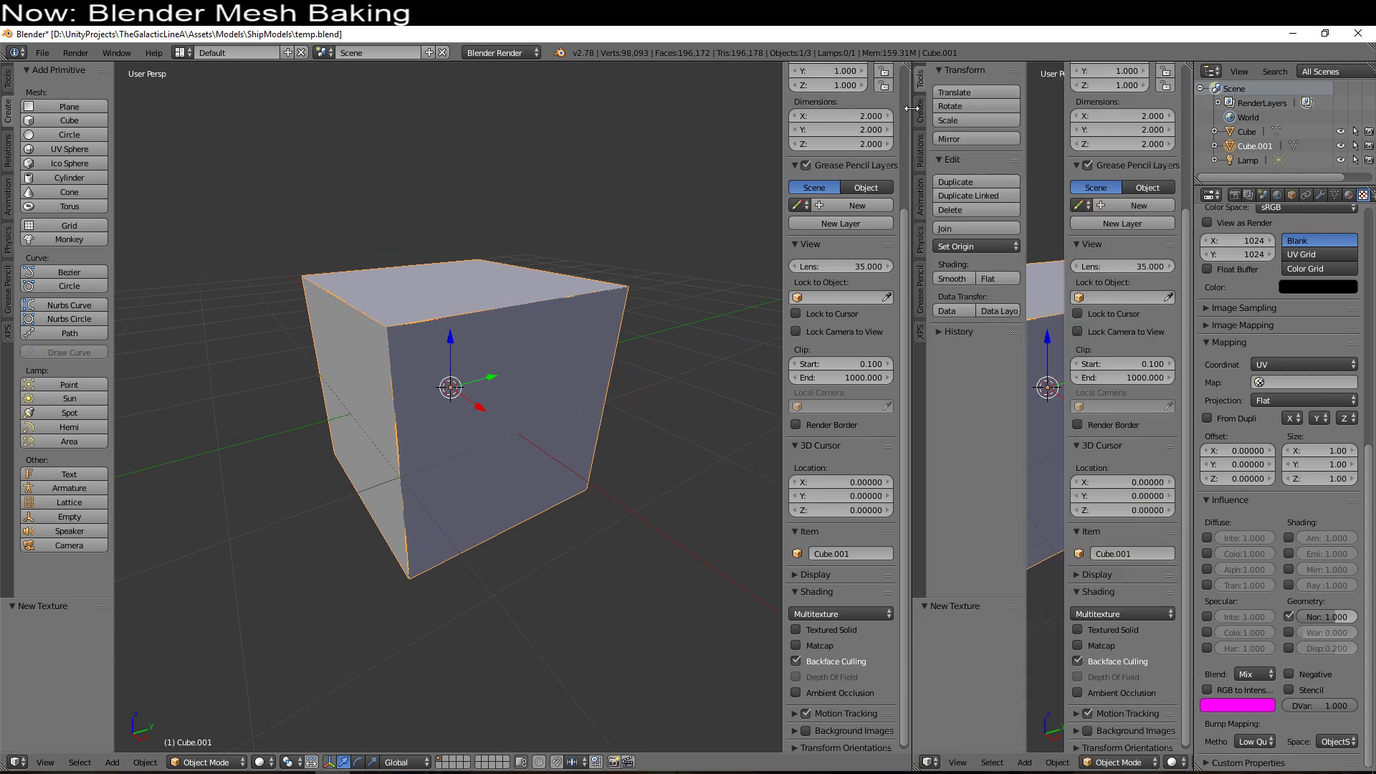
# Step: Make the right area an image editor and Smart UV Project all of Cube.001's faces
pyautogui.click(930, 762)
pyautogui.click(956, 650)
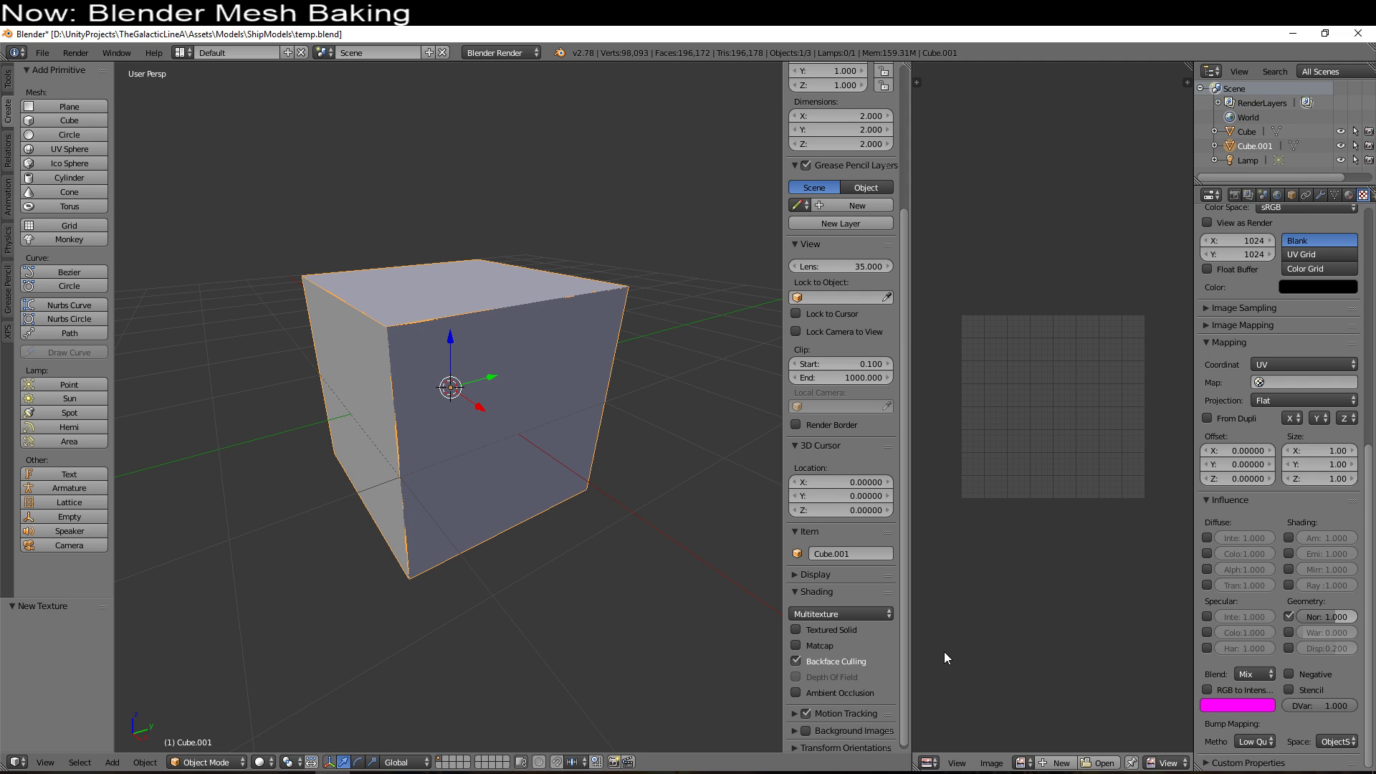
pyautogui.press('Tab')
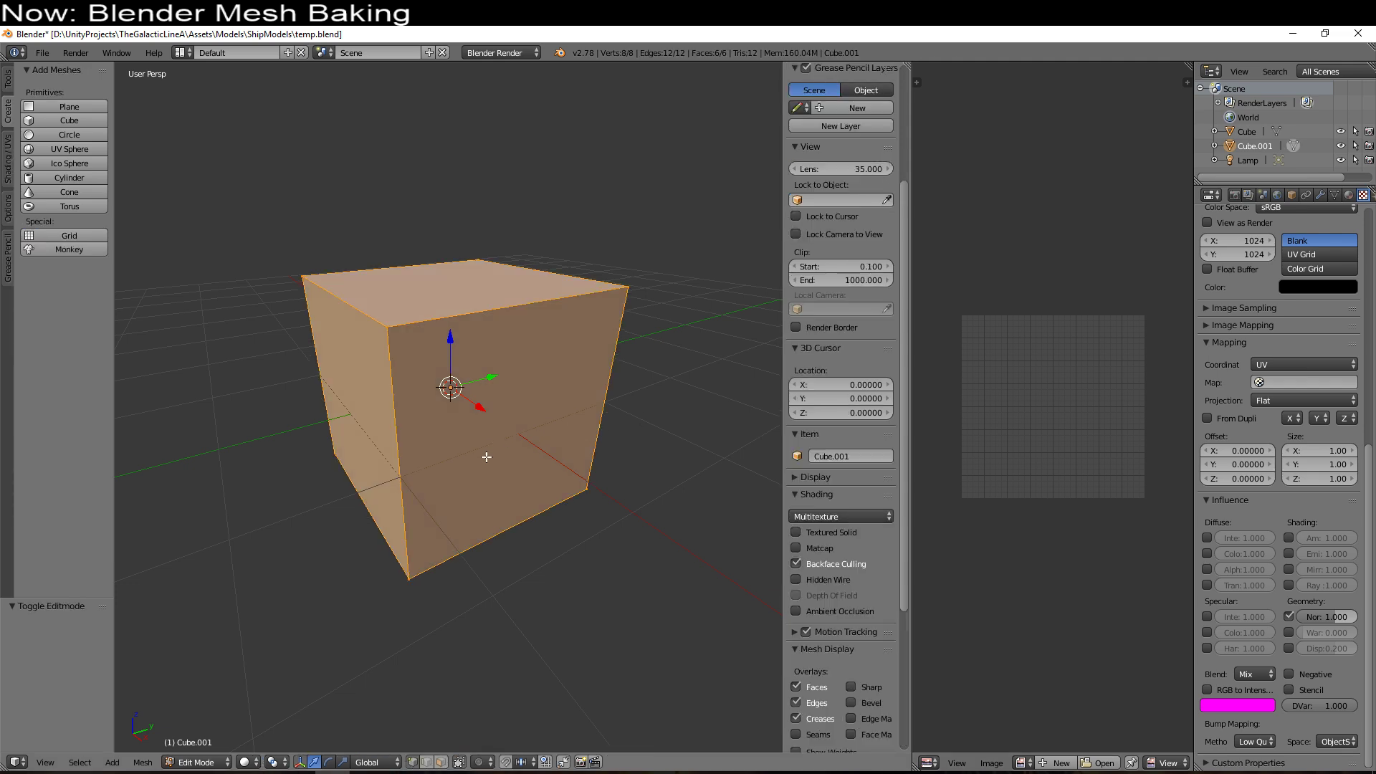
pyautogui.moveTo(491, 445)
pyautogui.mouseDown(button='middle')
pyautogui.moveTo(516, 433)
pyautogui.moveTo(498, 447)
pyautogui.mouseUp(button='middle')
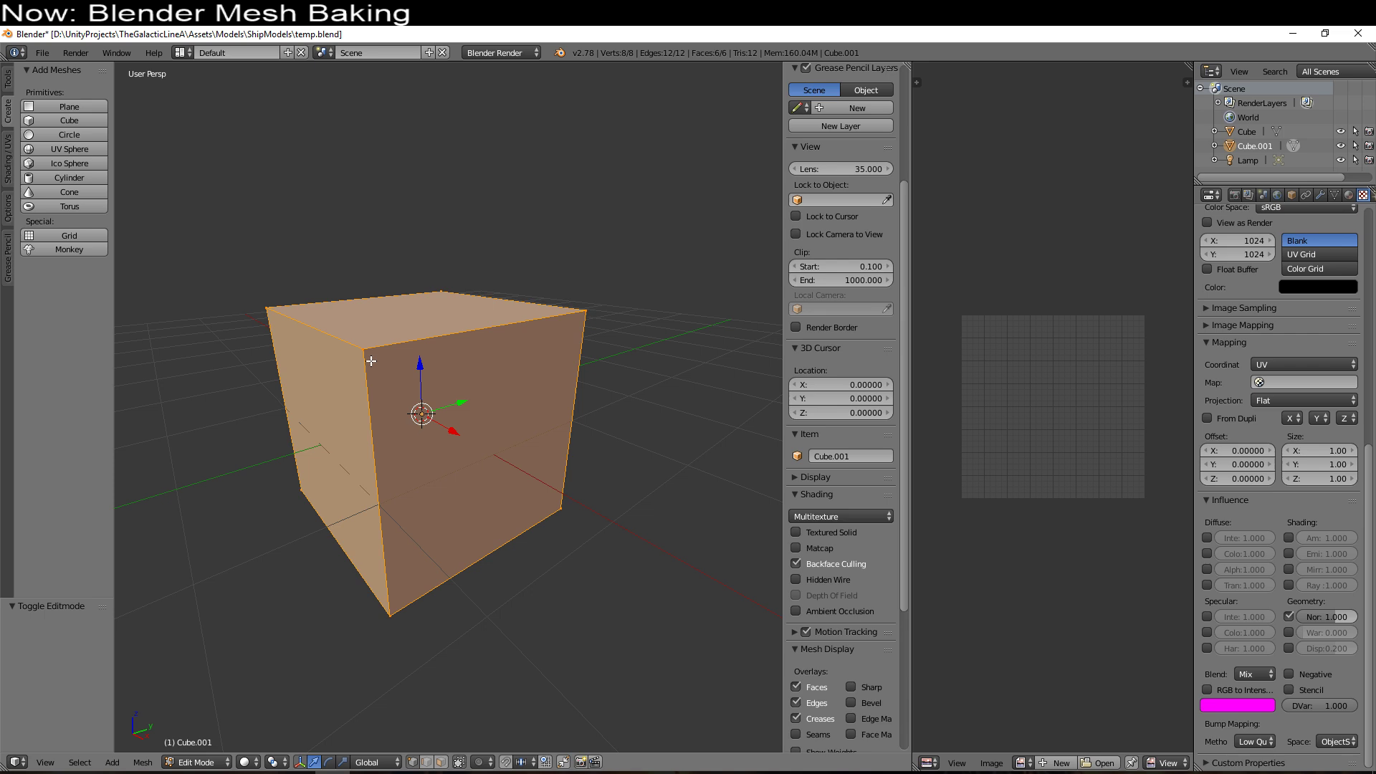
pyautogui.press('a')
pyautogui.press('a')
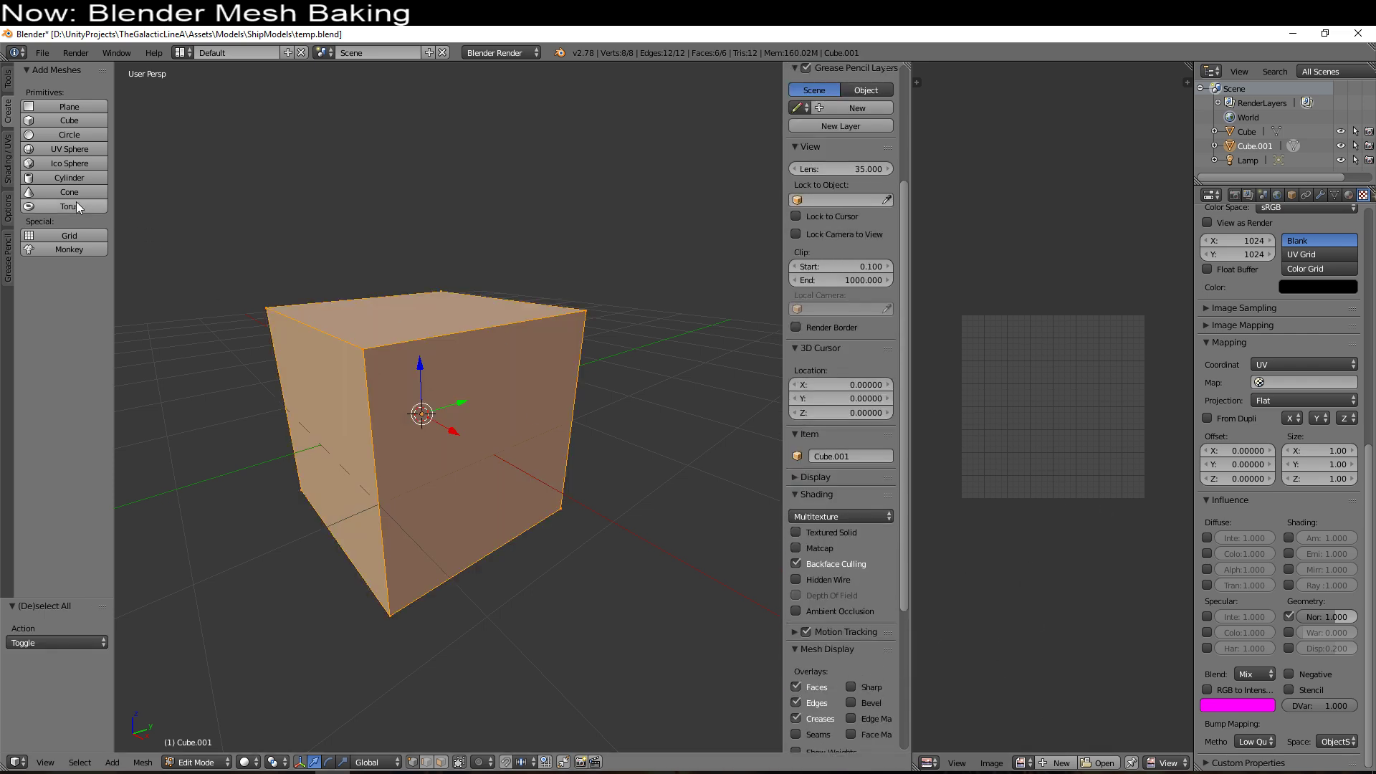
pyautogui.click(7, 161)
pyautogui.click(86, 266)
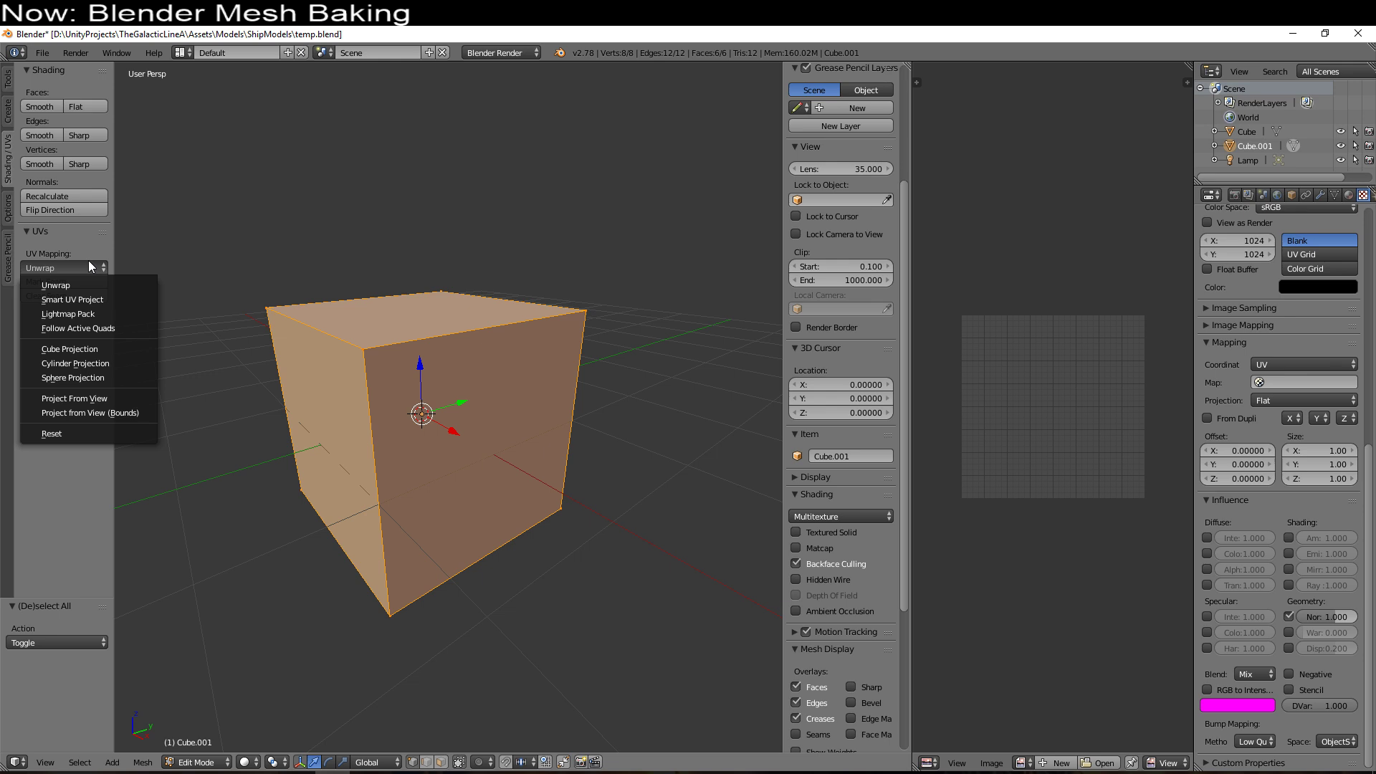
pyautogui.click(93, 300)
pyautogui.click(148, 410)
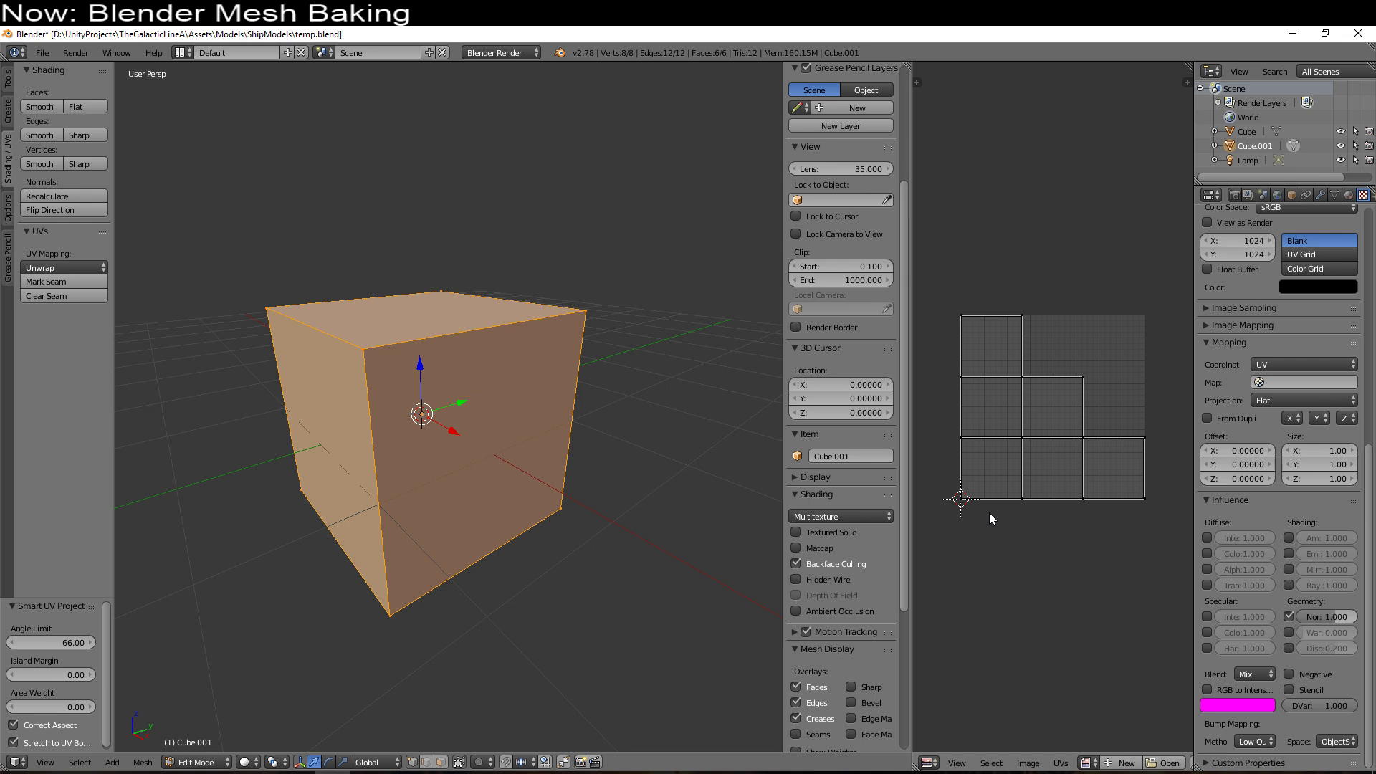
# Step: Assign Bake Image to the unwrapped faces and return to Object Mode
pyautogui.click(1072, 539)
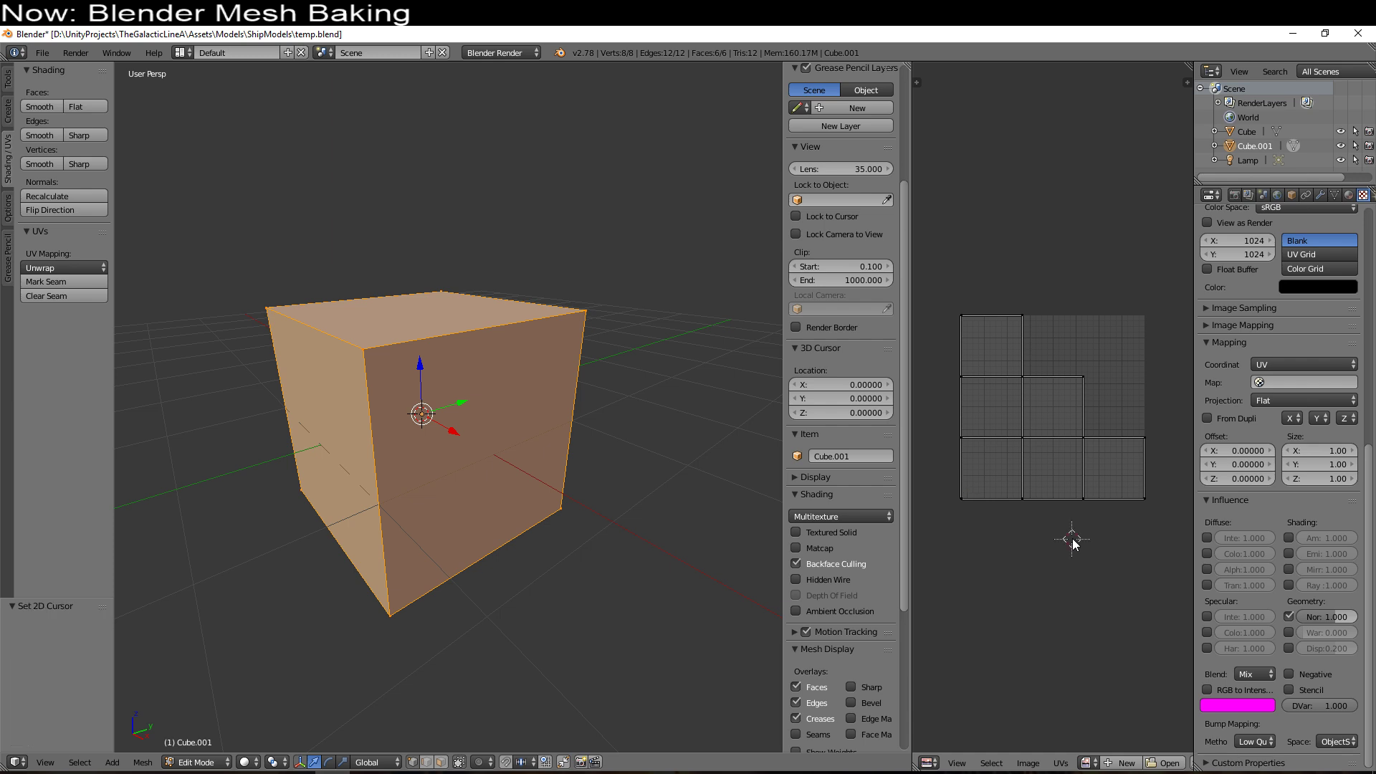
pyautogui.click(1087, 762)
pyautogui.click(1115, 621)
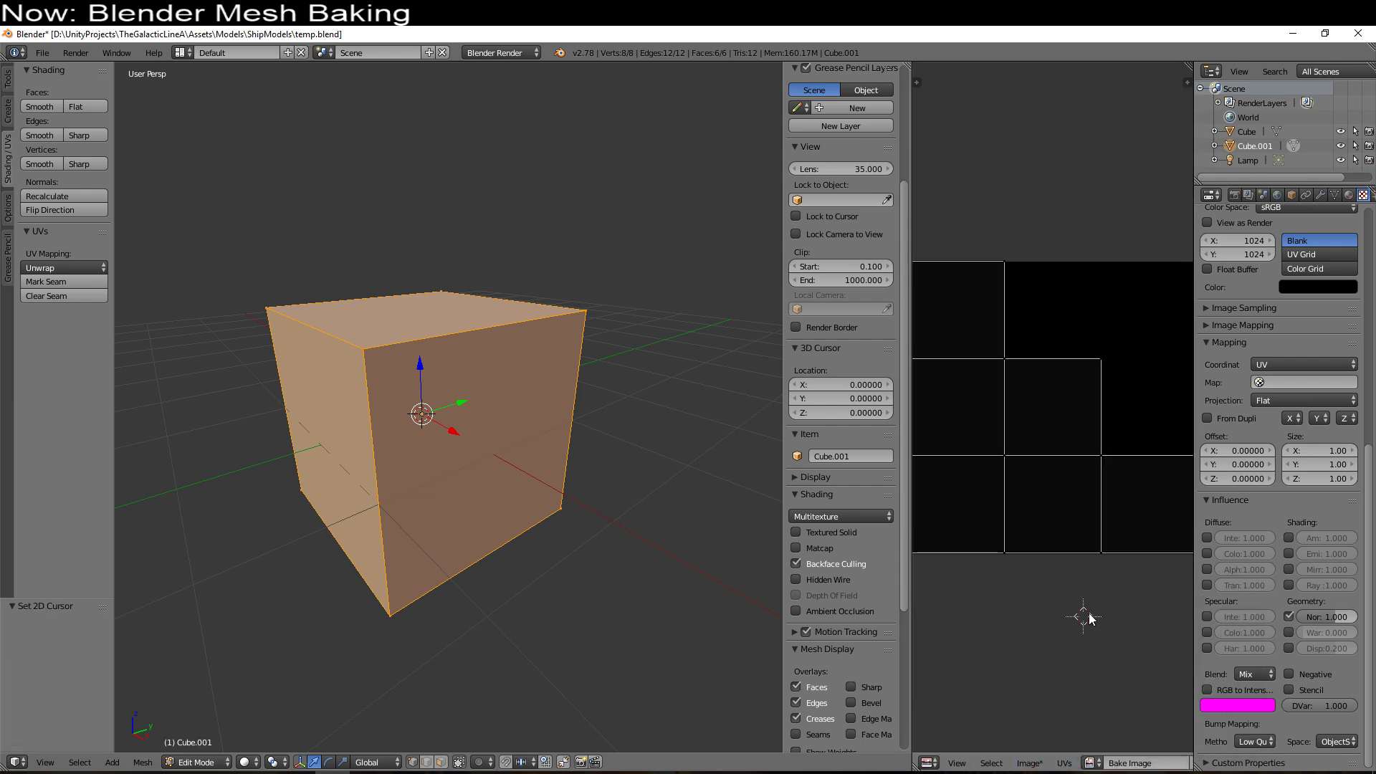
pyautogui.scroll(-7, 1062, 551)
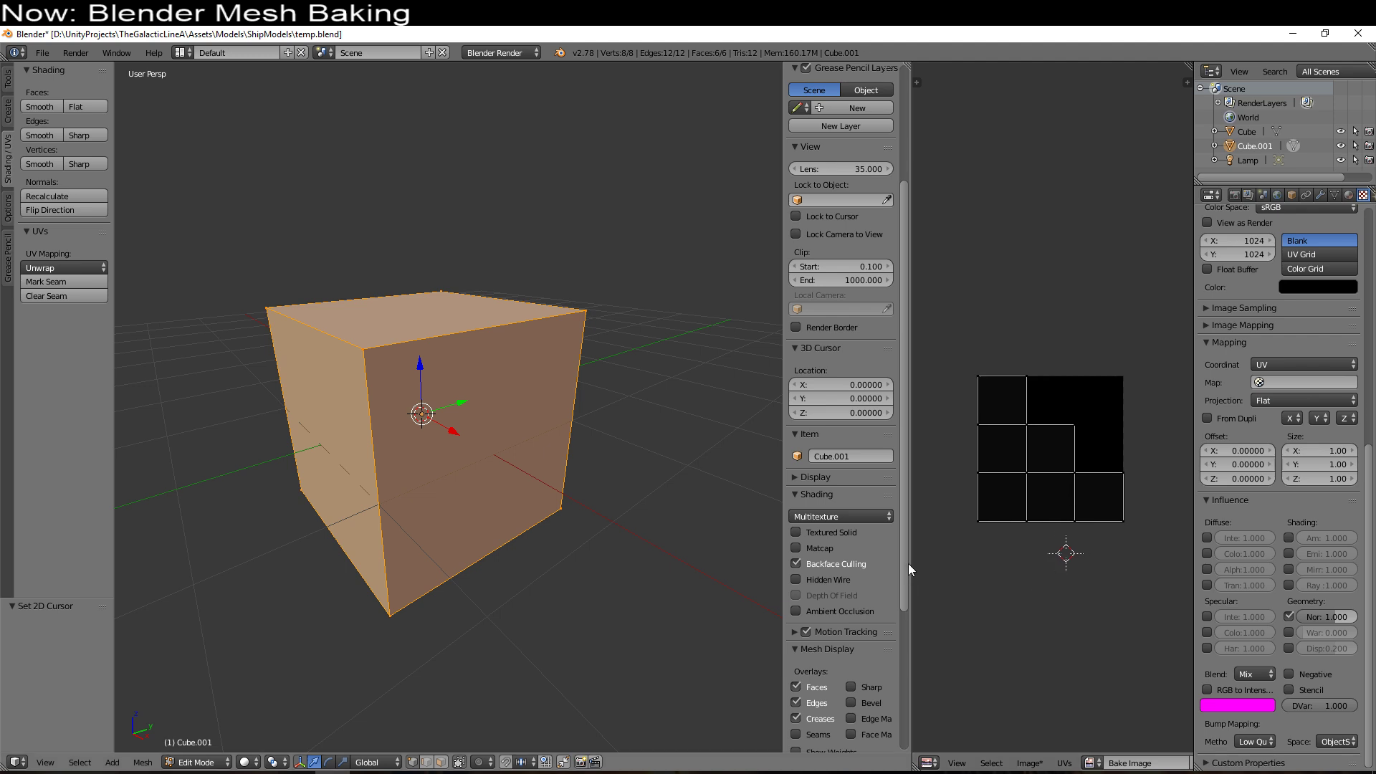
pyautogui.moveTo(913, 563); pyautogui.dragTo(1011, 571)
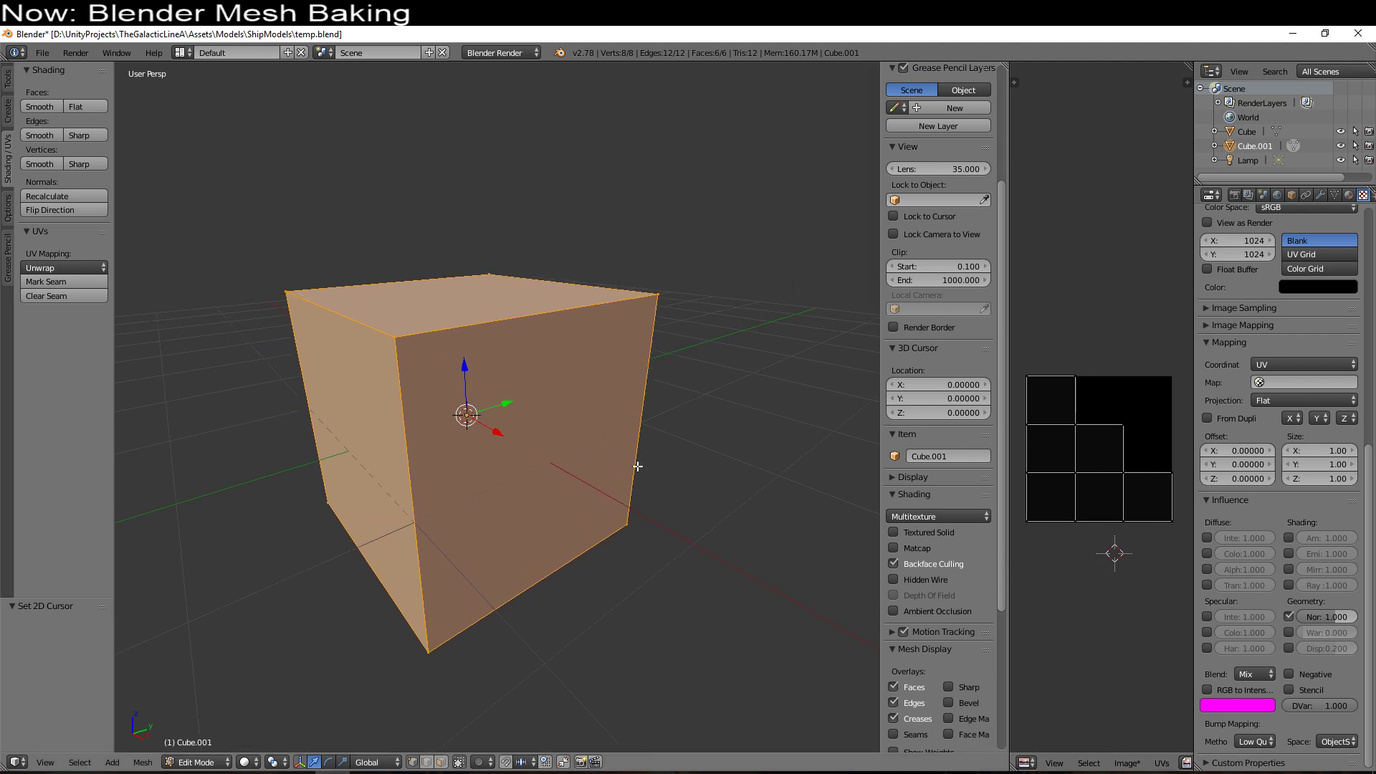
pyautogui.press('Tab')
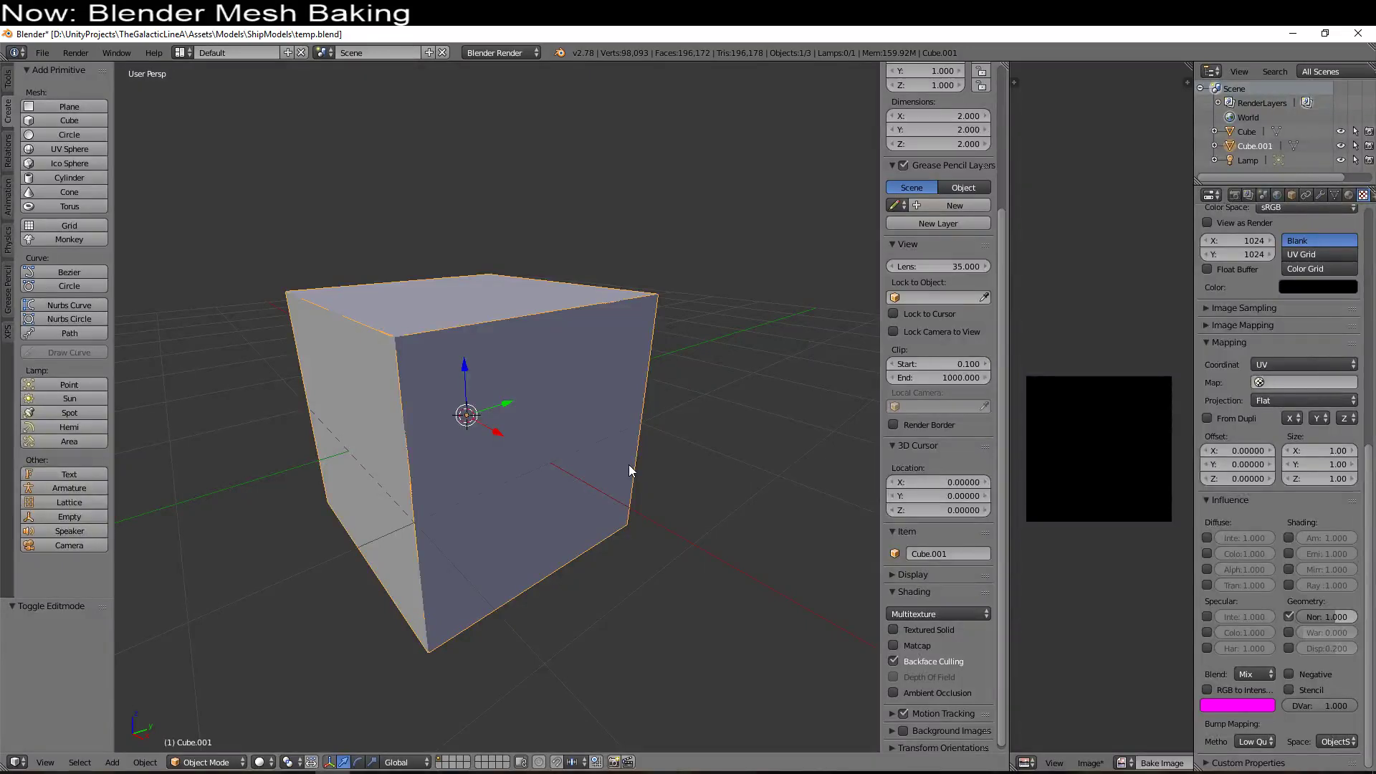
# Step: Select the sculpted Cube, then Cube.001 as active, and set the bake mode to Normals
pyautogui.rightClick(540, 449)
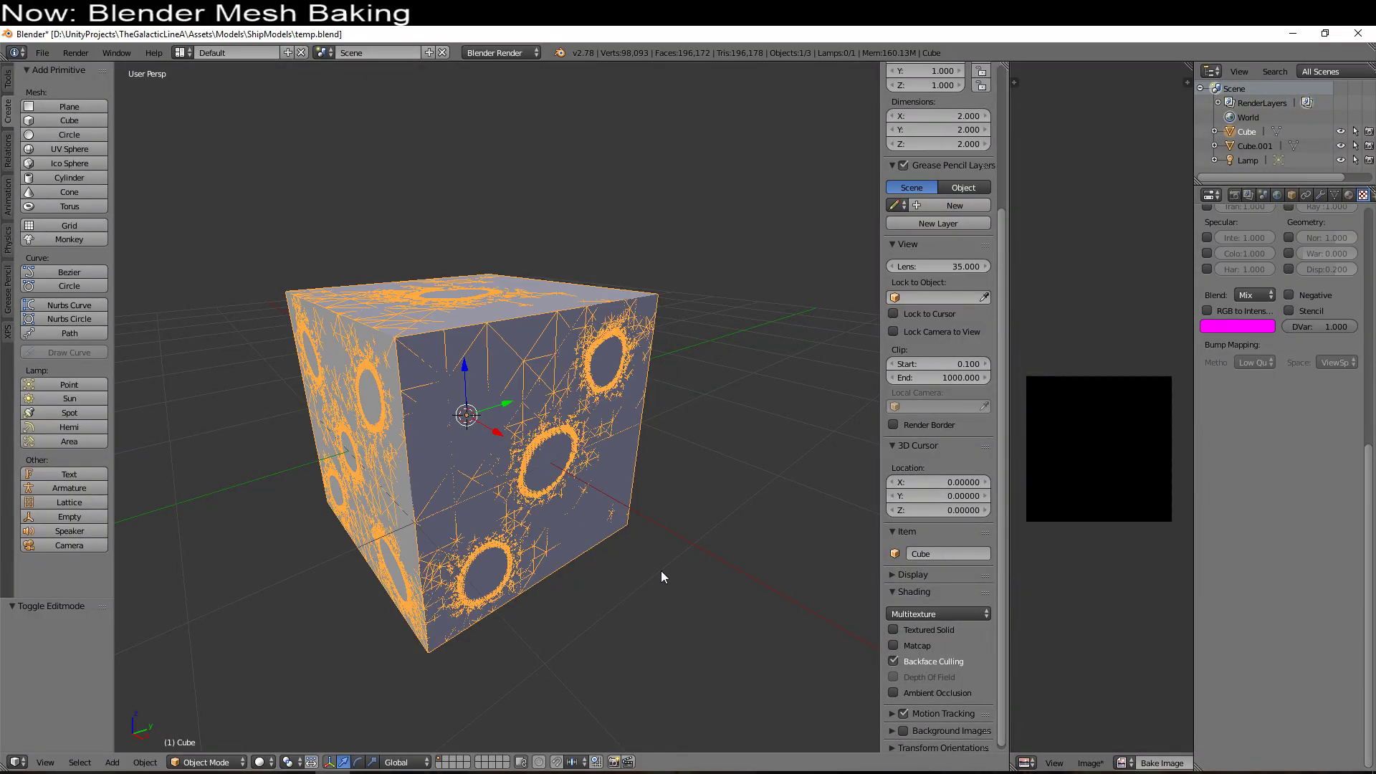
pyautogui.rightClick(612, 513)
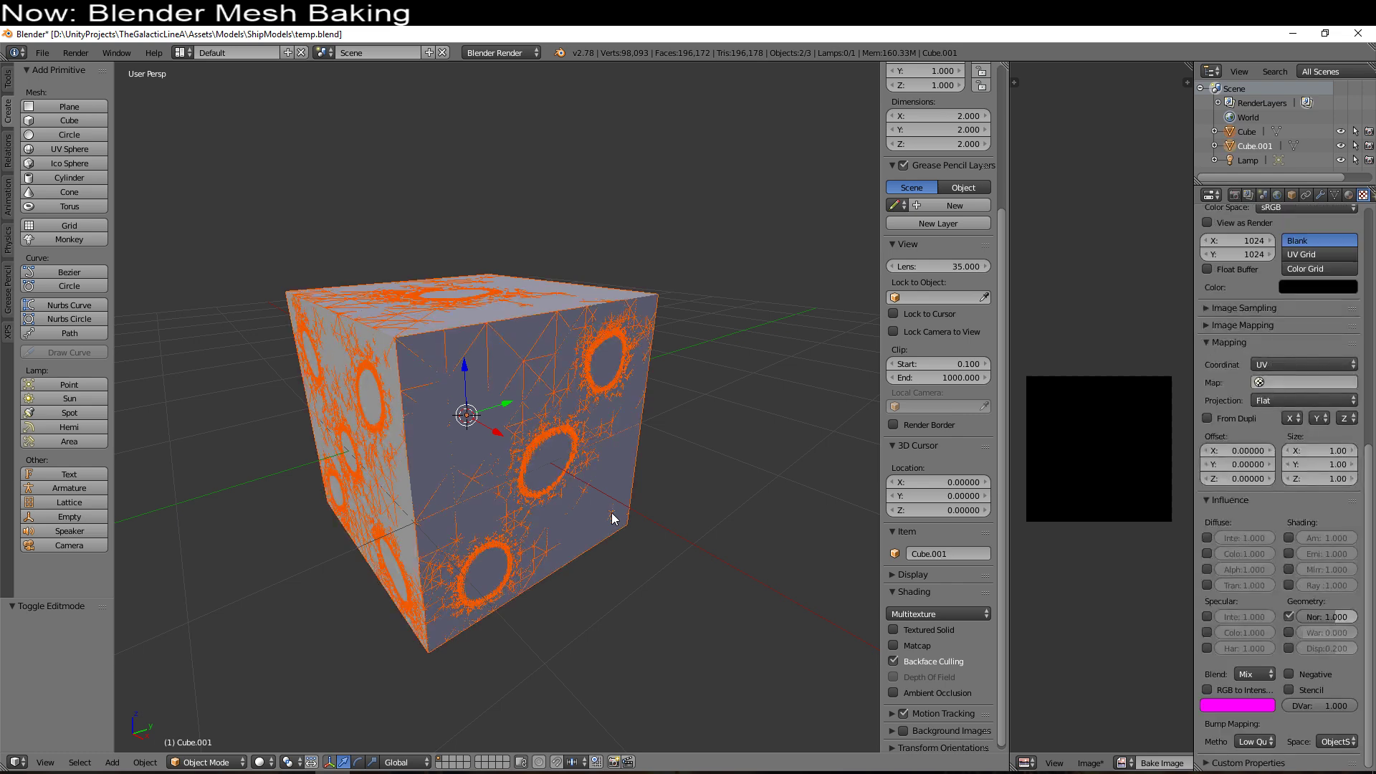
pyautogui.click(1232, 196)
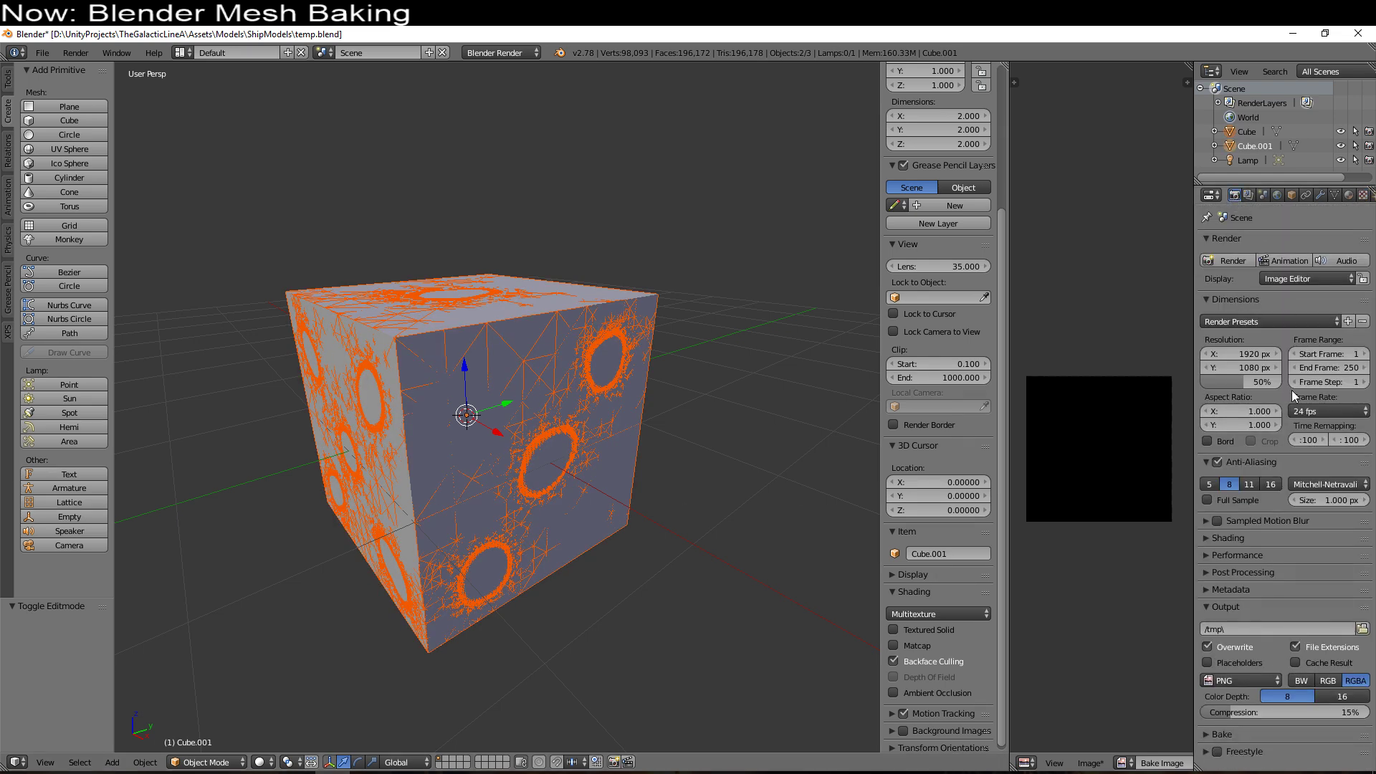
pyautogui.click(1204, 733)
pyautogui.scroll(-4, 1204, 733)
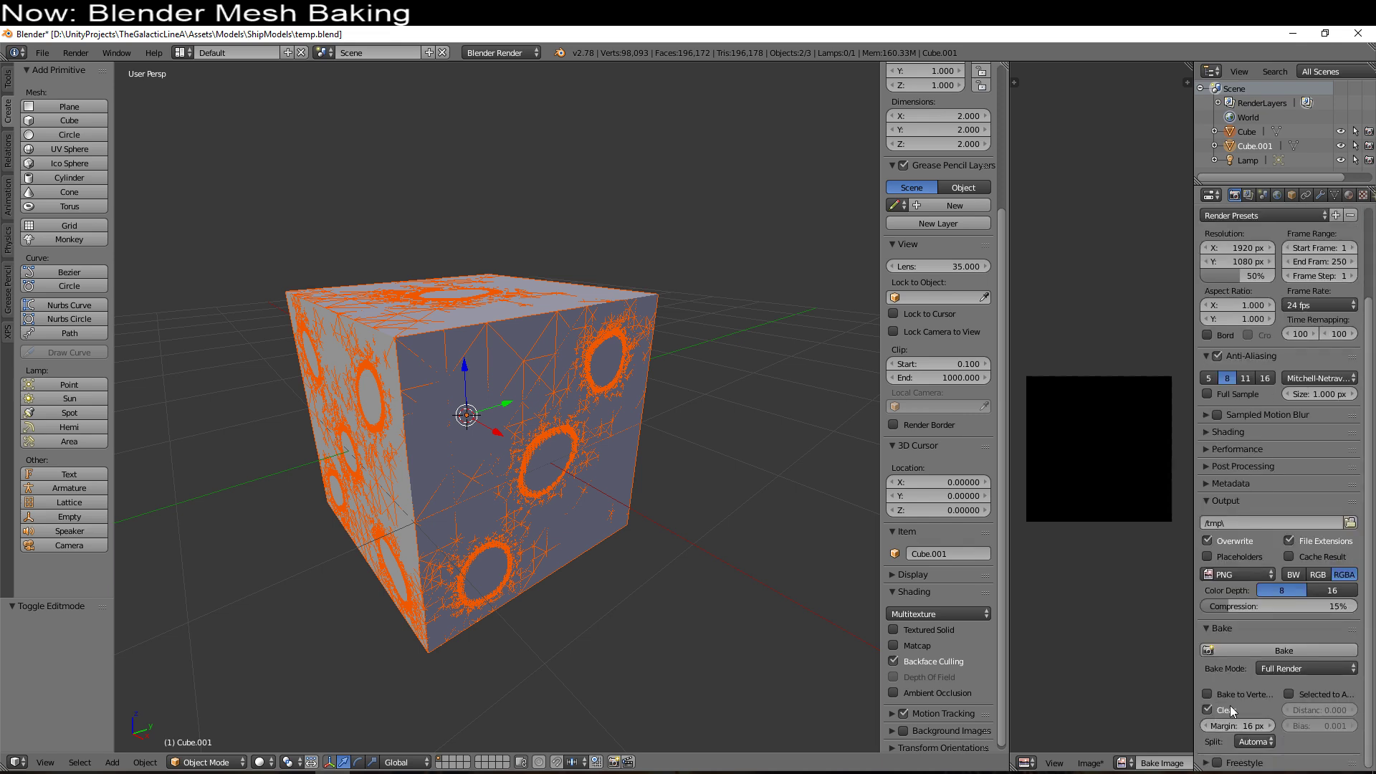
pyautogui.click(1292, 669)
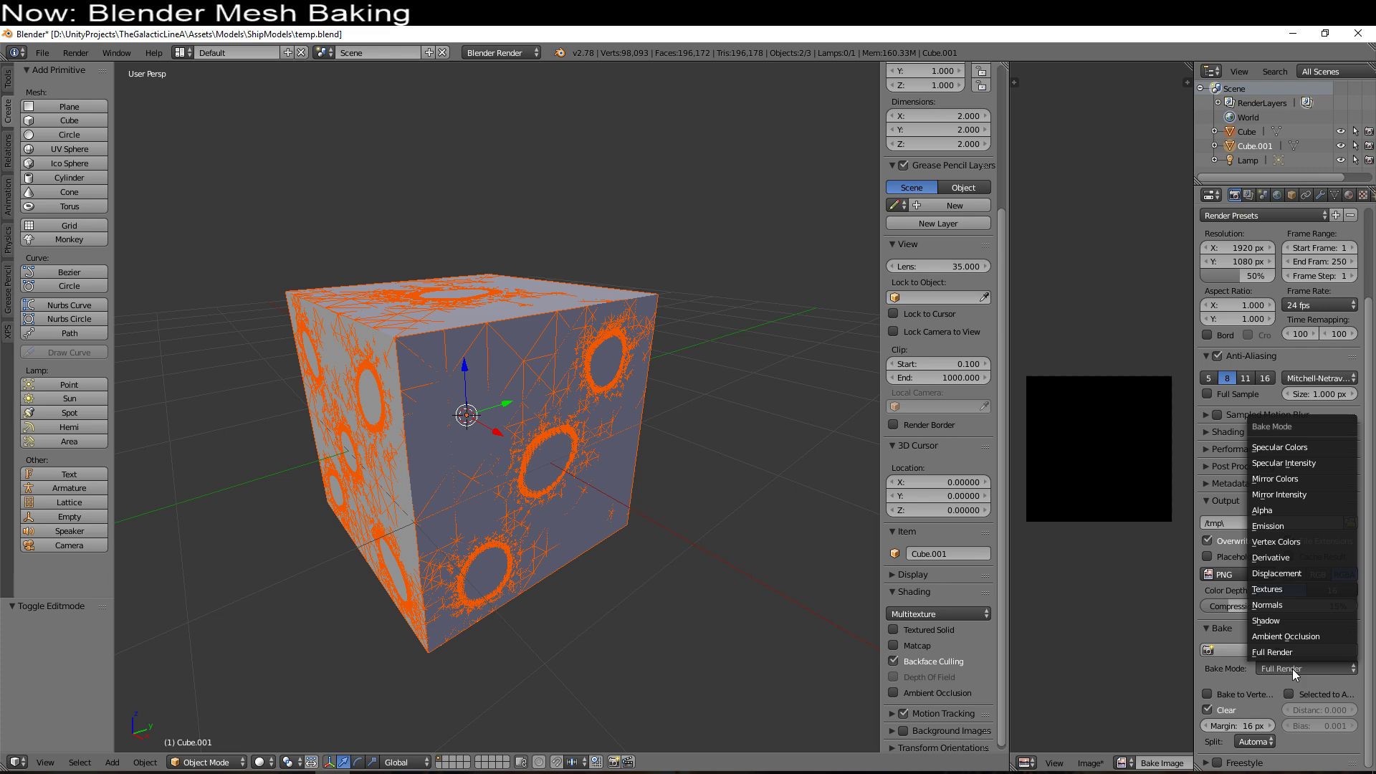
pyautogui.click(1292, 604)
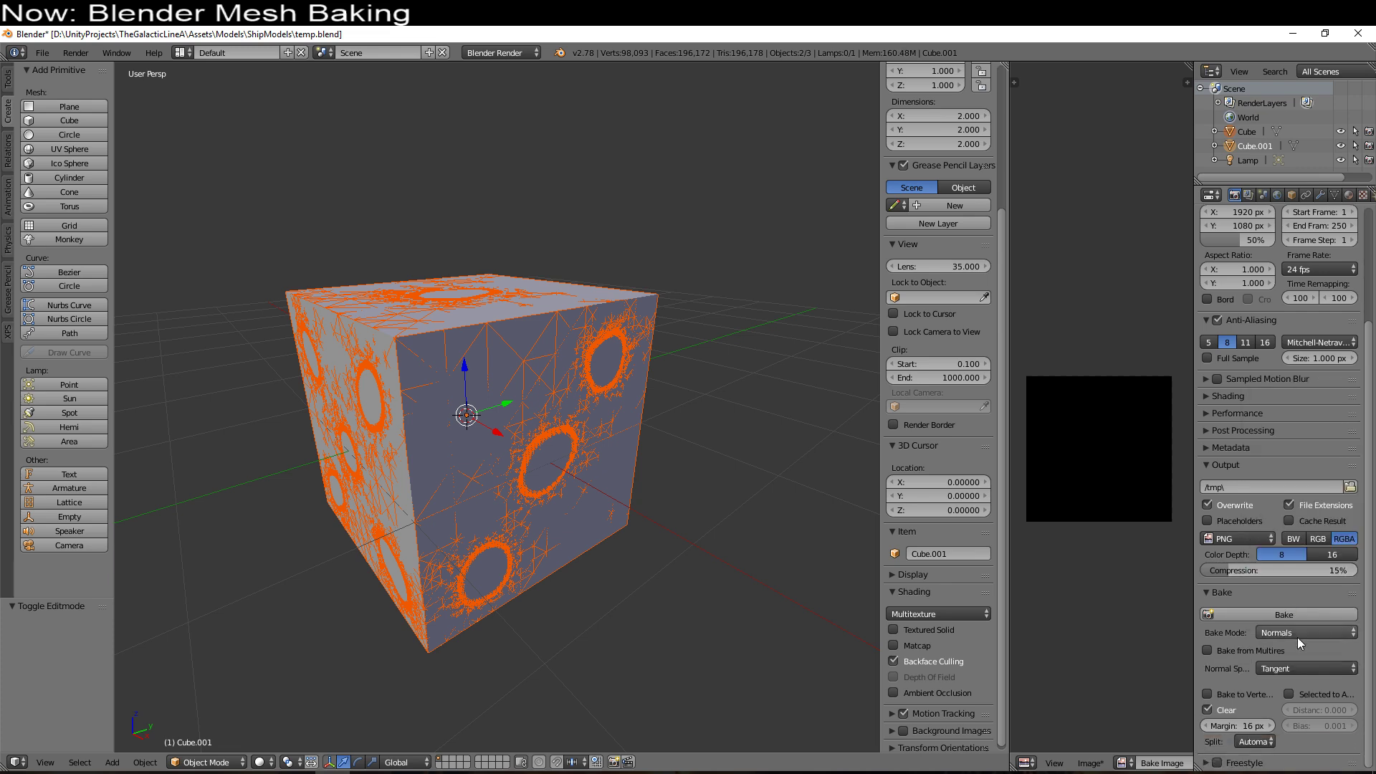
# Step: Enable Selected to Active, set bake distance to 1.000, and bake the tangent normal map
pyautogui.click(1289, 694)
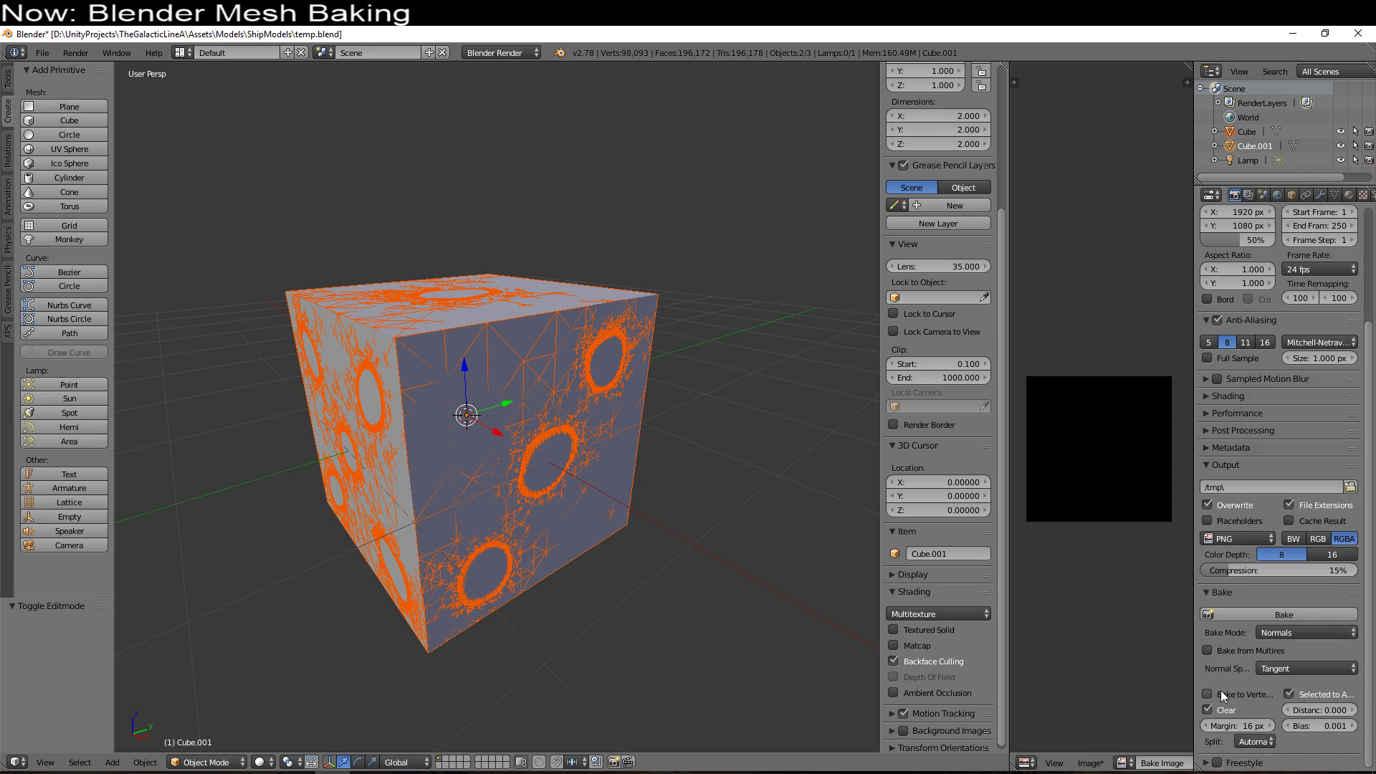
pyautogui.moveTo(1193, 676); pyautogui.dragTo(1153, 674)
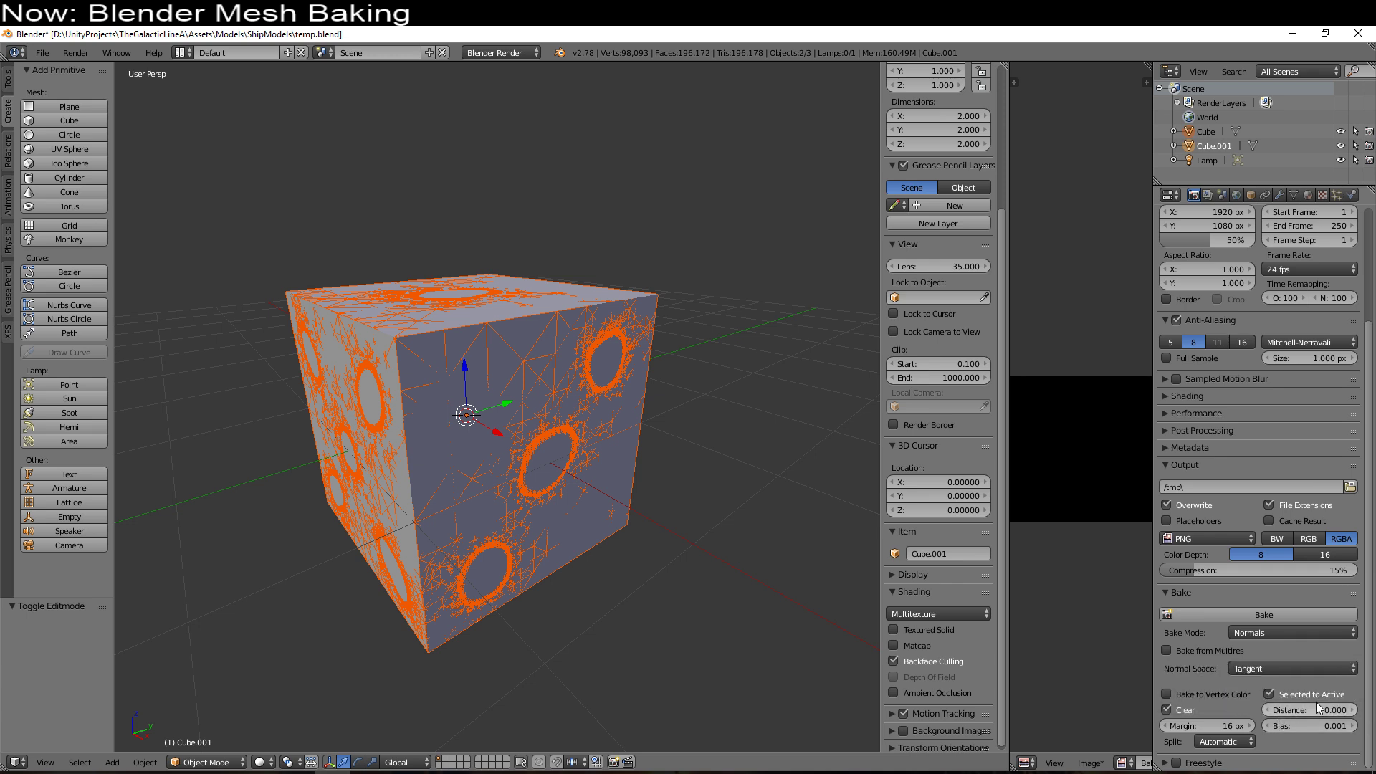
pyautogui.click(1325, 706)
pyautogui.write('1')
pyautogui.press('Return')
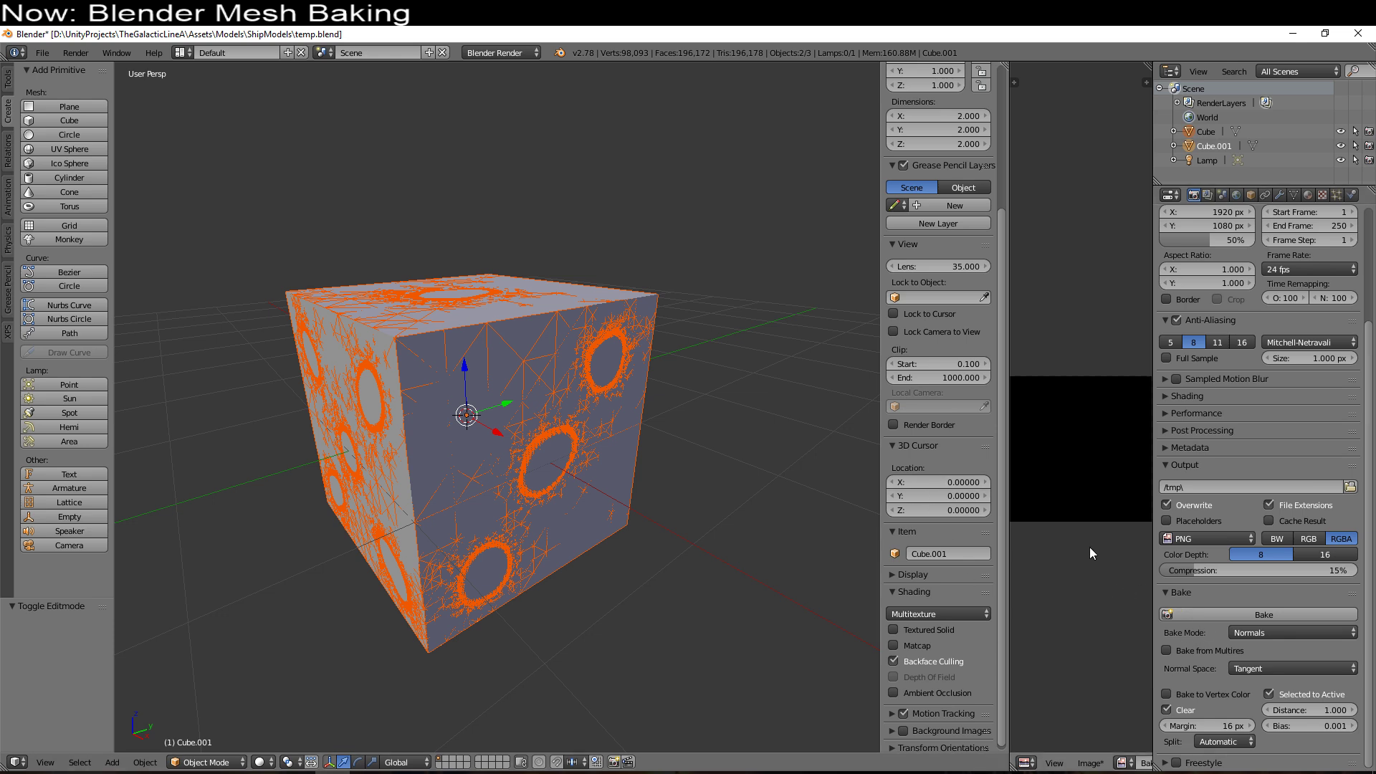
pyautogui.click(1265, 613)
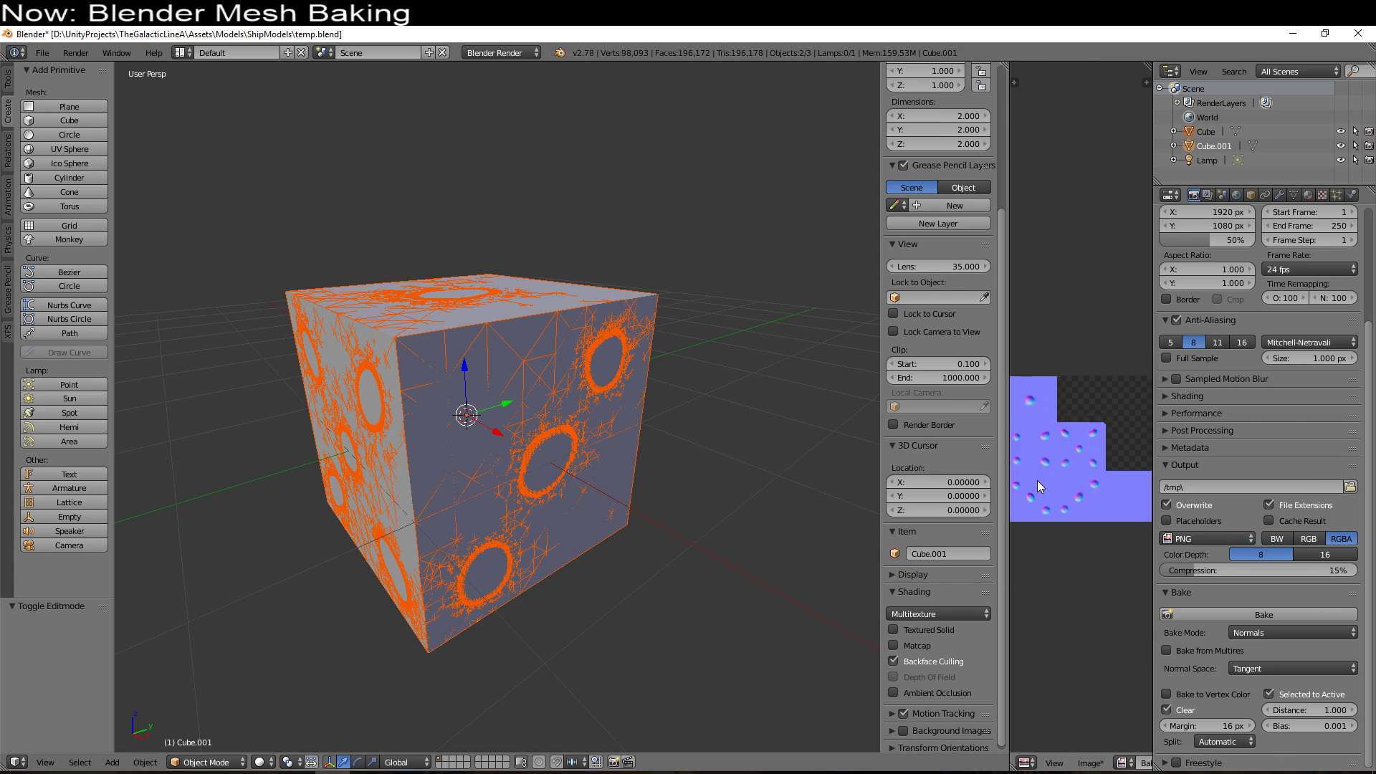
pyautogui.moveTo(681, 535); pyautogui.dragTo(449, 291, button='middle')
# Step: Move the high-poly die Cube straight down along Z, below Cube.001
pyautogui.rightClick(449, 291)
pyautogui.scroll(-5, 459, 290)
pyautogui.press('g')
pyautogui.press('z')
pyautogui.click(494, 372)
# Step: Reselect Cube.001 and switch viewport shading to Rendered to show the baked dents
pyautogui.rightClick(492, 369)
pyautogui.click(261, 762)
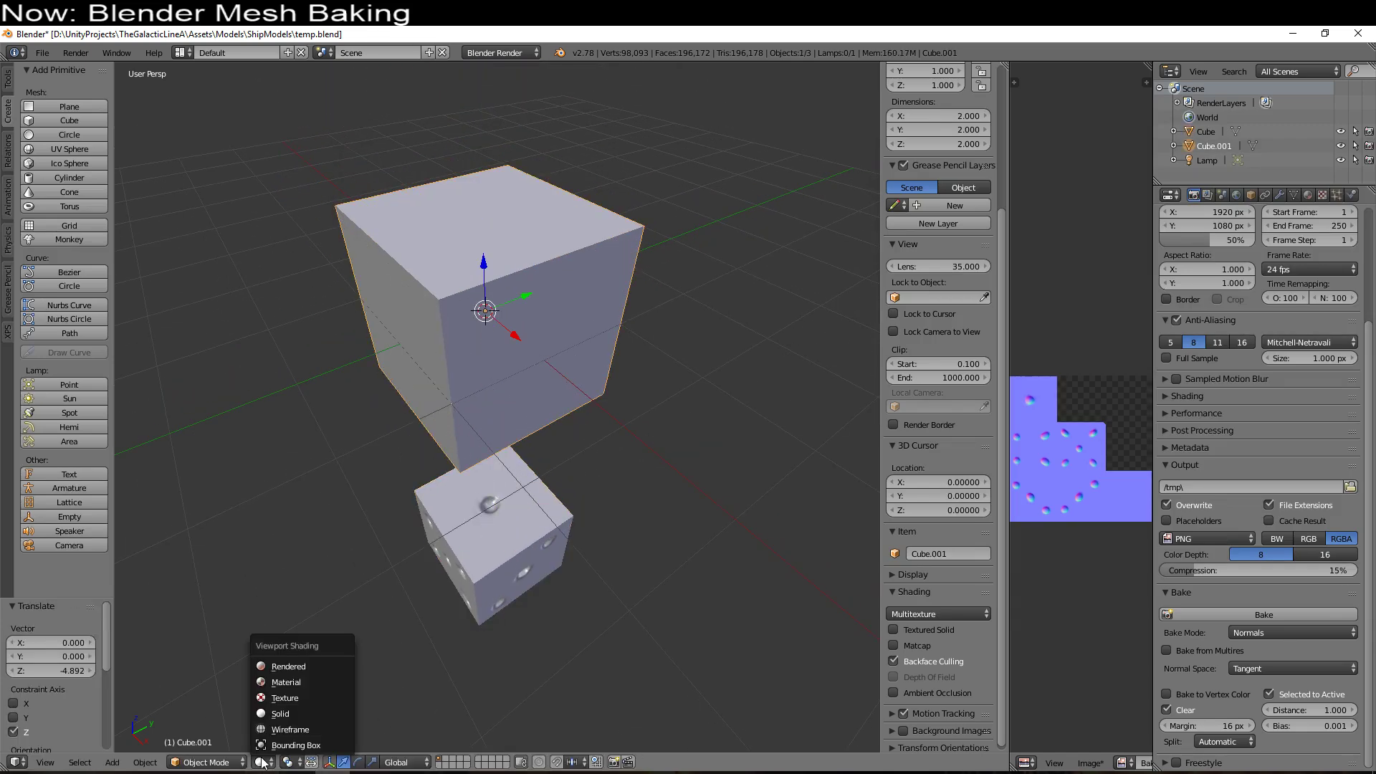
pyautogui.click(286, 666)
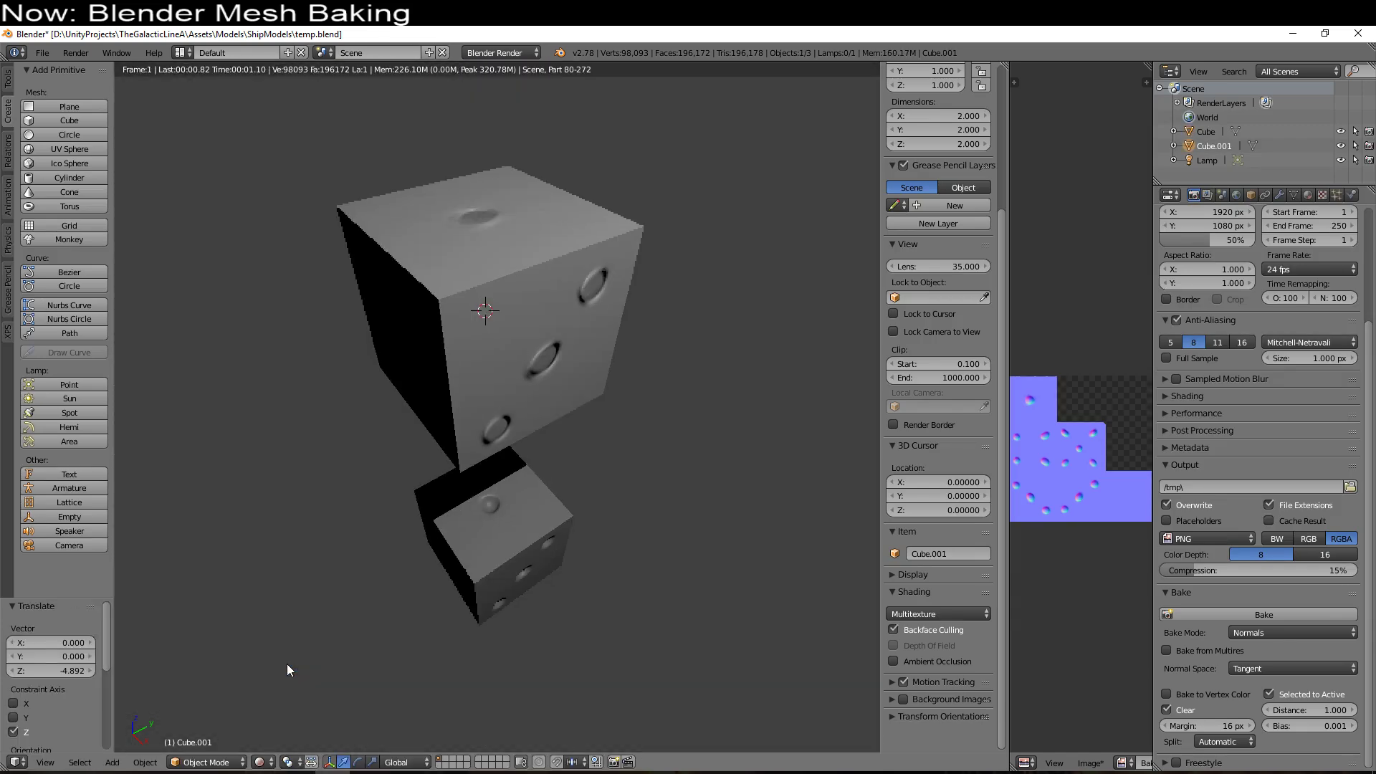